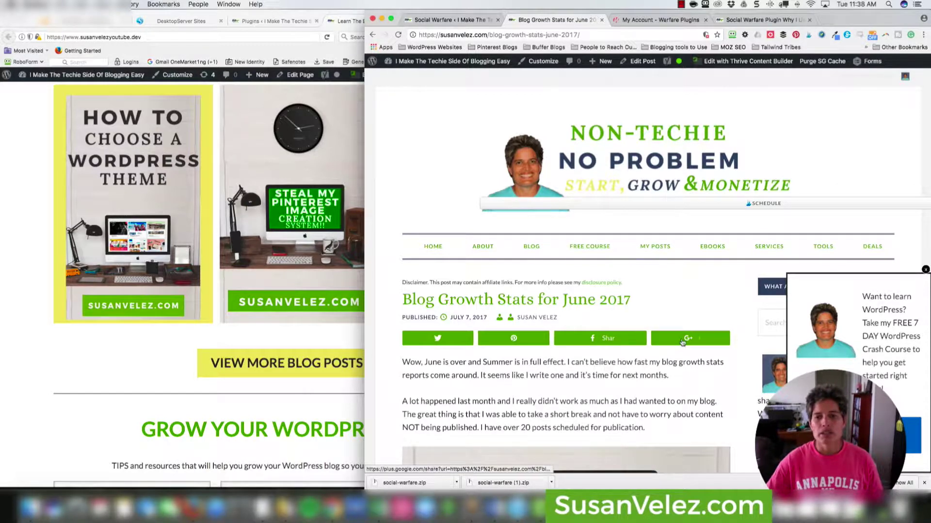
# Switch to the Warfare Plugins My Account page and highlight its Available Downloads section.
pyautogui.scroll(-1, 576, 360)
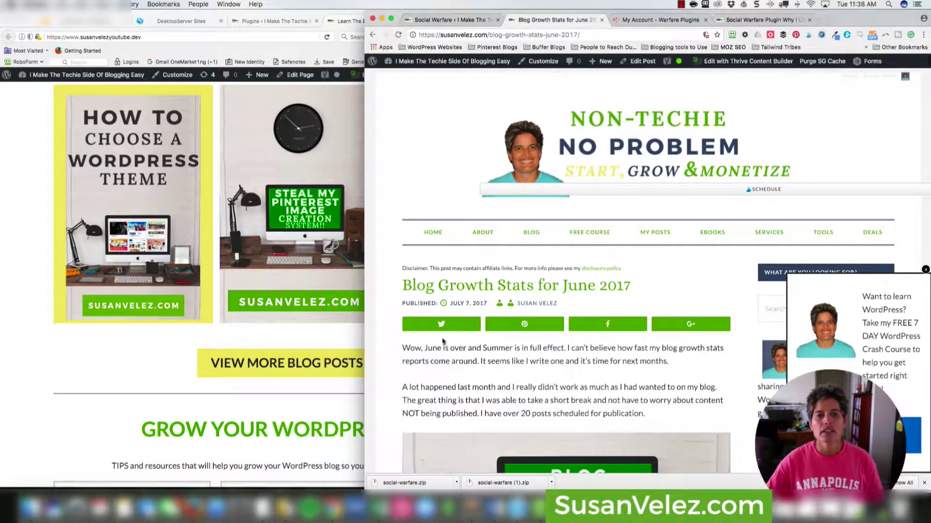
pyautogui.scroll(-1, 492, 345)
pyautogui.scroll(-1, 492, 345)
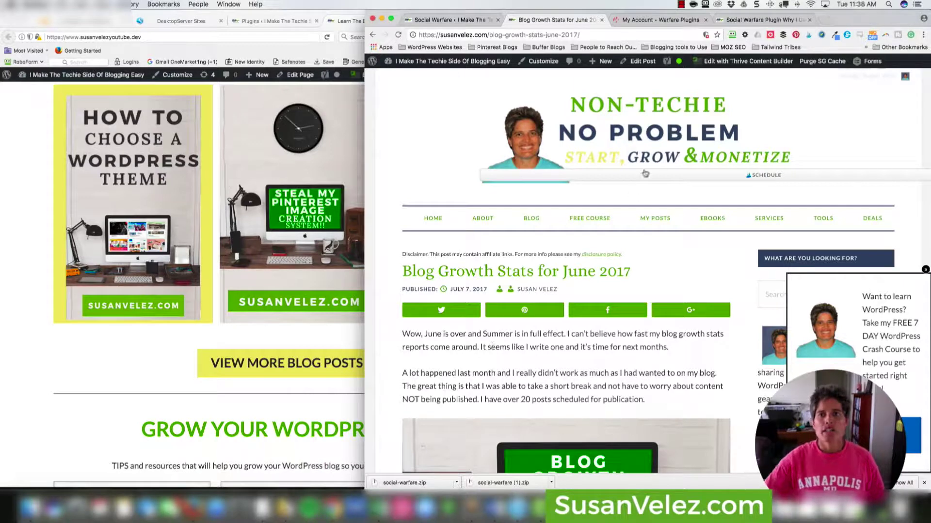
pyautogui.click(653, 21)
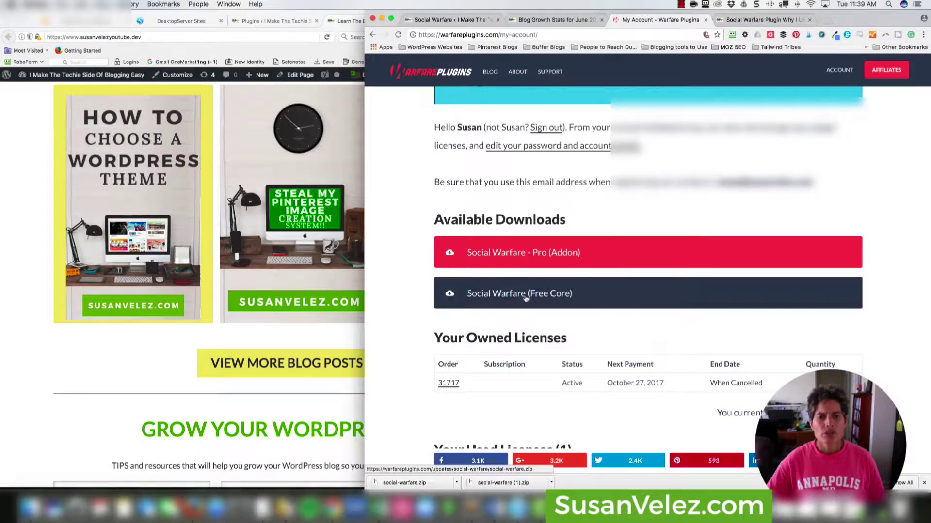
pyautogui.moveTo(435, 220); pyautogui.dragTo(575, 224)
pyautogui.click(624, 226)
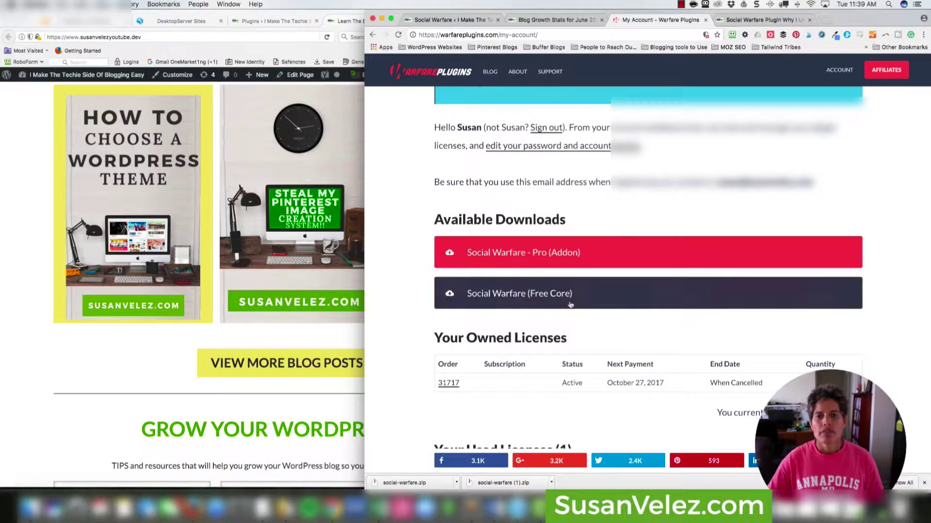
pyautogui.click(924, 482)
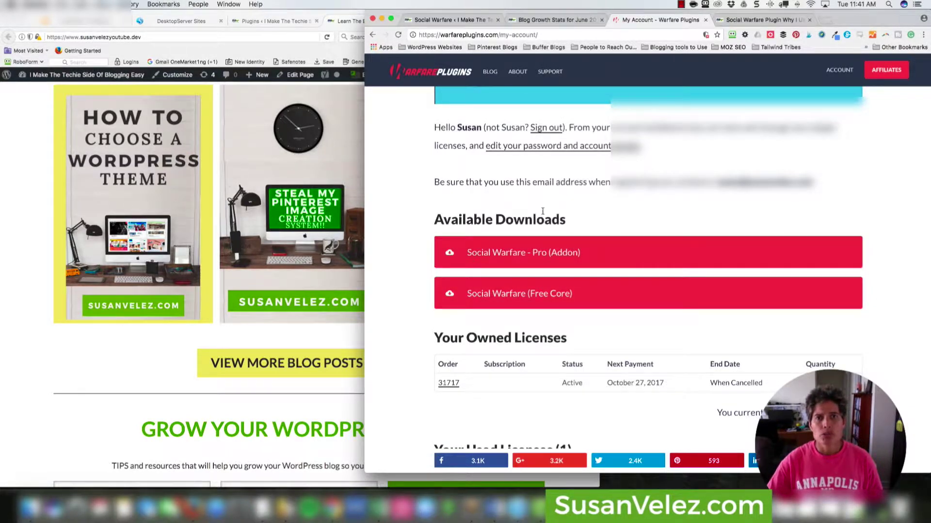
# Bring the blog's window forward, go to its admin Dashboard, and open Plugins > Add New.
pyautogui.click(28, 154)
pyautogui.click(28, 95)
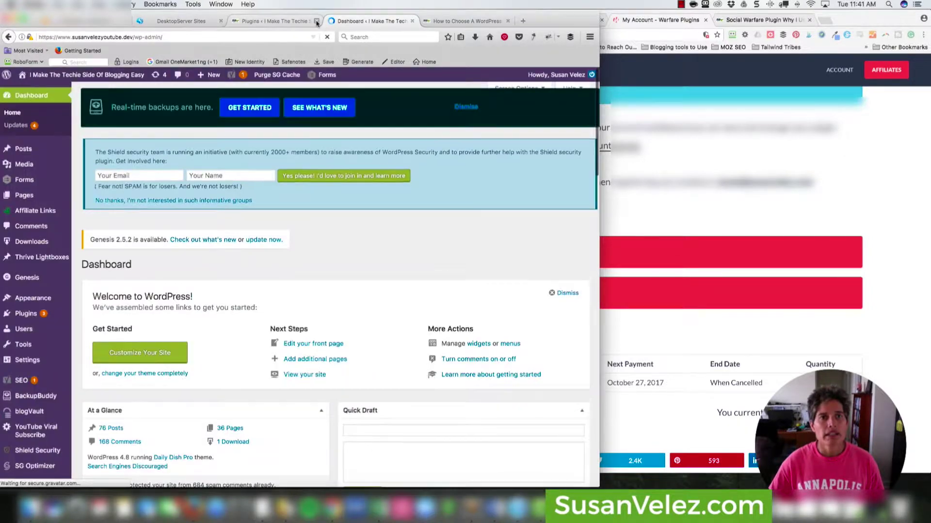
pyautogui.click(316, 22)
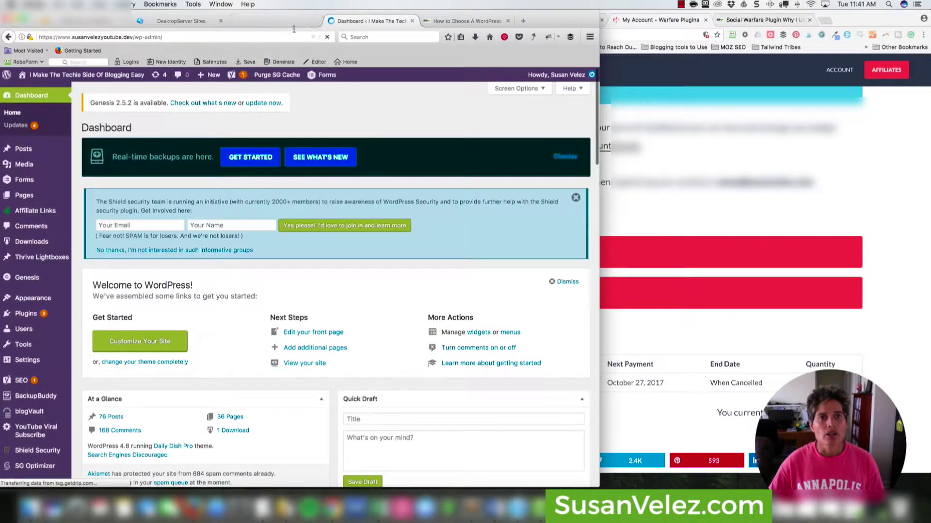
pyautogui.click(52, 38)
pyautogui.click(41, 38)
pyautogui.moveTo(72, 37); pyautogui.dragTo(156, 37)
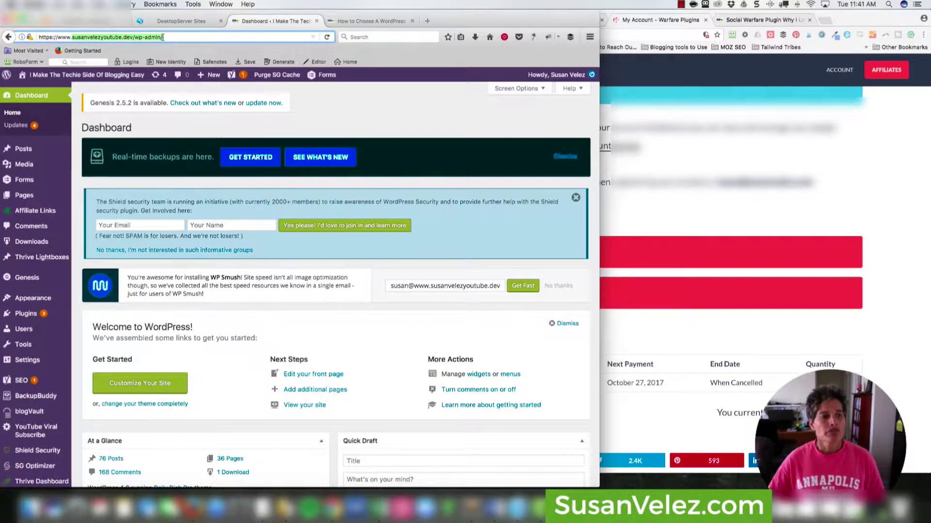
pyautogui.moveTo(42, 313)
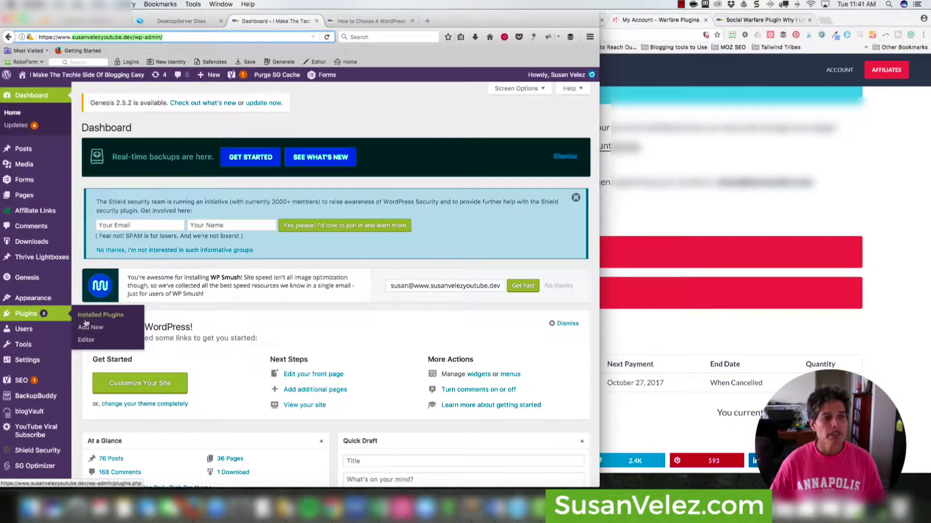
pyautogui.click(90, 328)
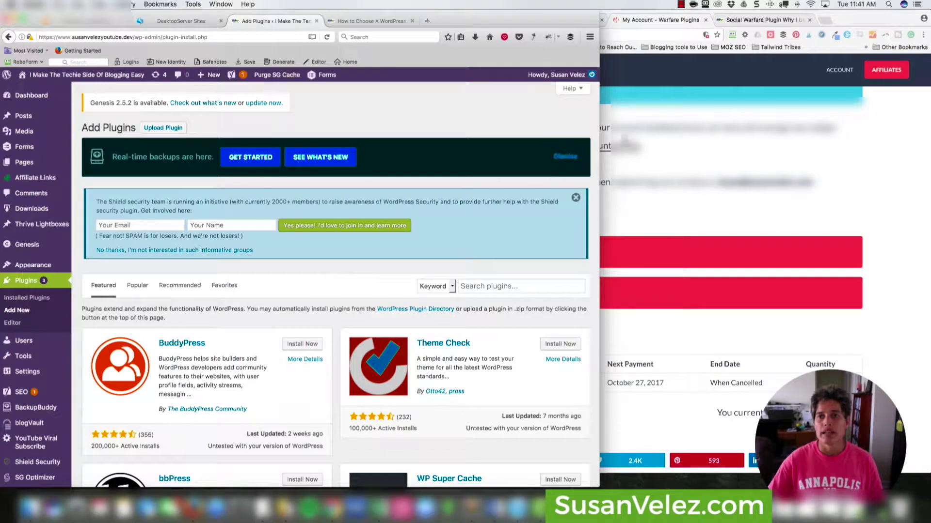
# Search plugins for 'social warfare' and install the Social Warfare plugin from the results.
pyautogui.click(520, 288)
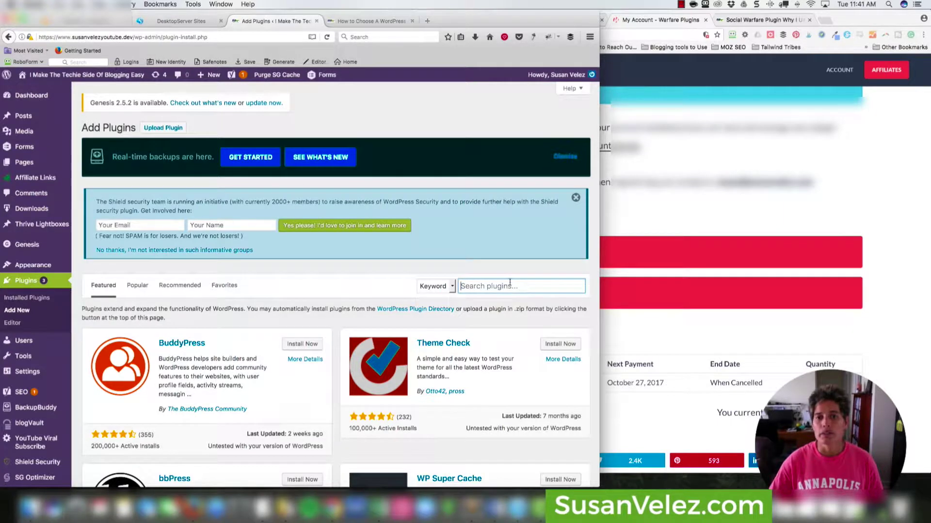
pyautogui.click(921, 157)
pyautogui.click(343, 267)
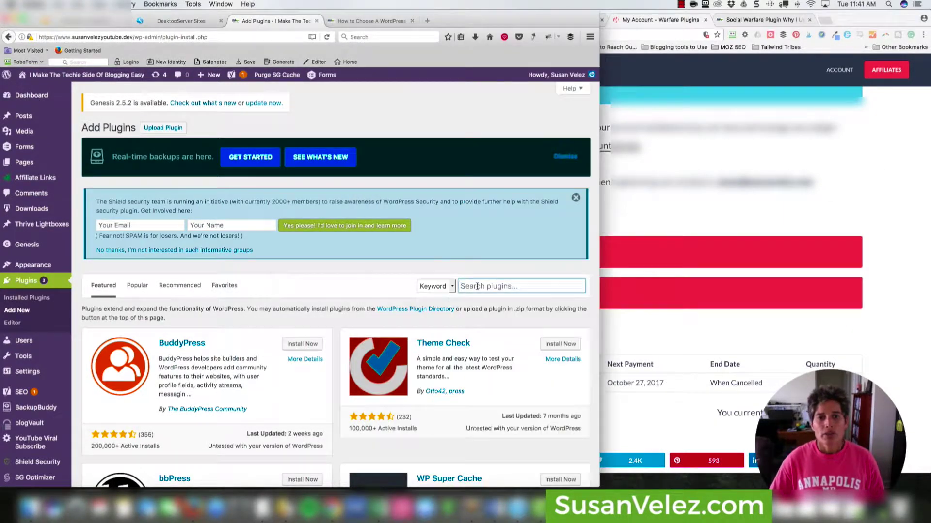
pyautogui.write('social warfare')
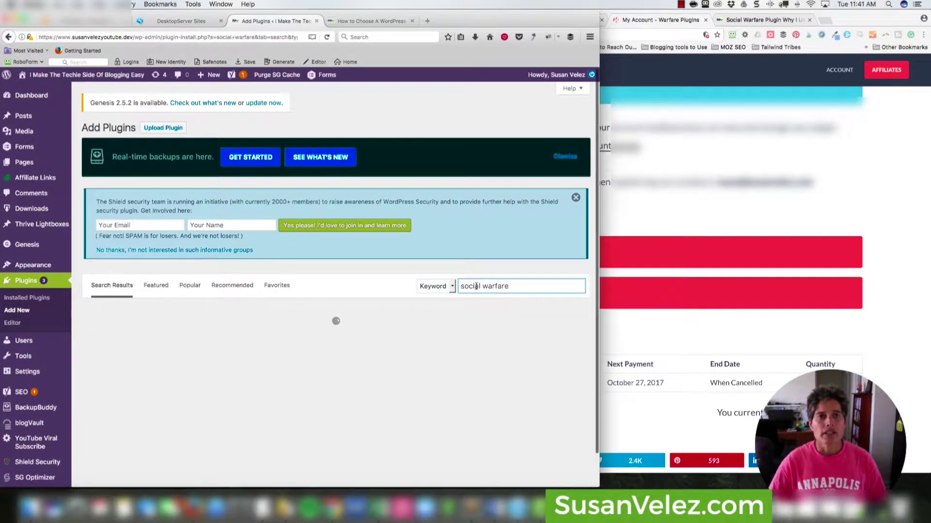
pyautogui.scroll(-1, 450, 288)
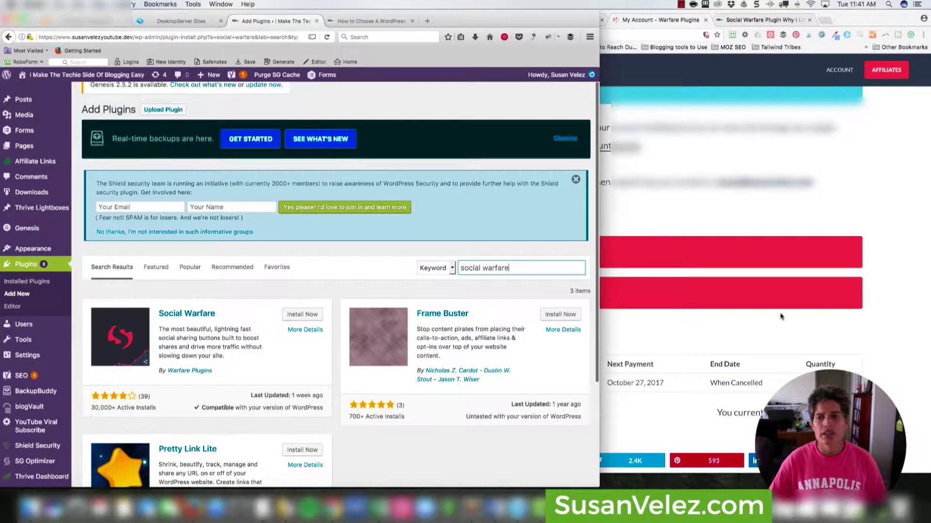
pyautogui.click(894, 321)
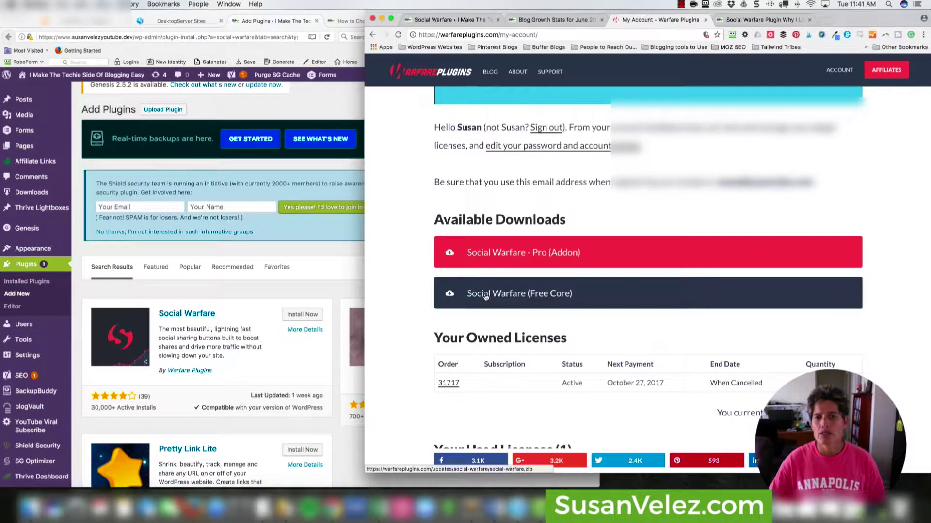
pyautogui.click(264, 313)
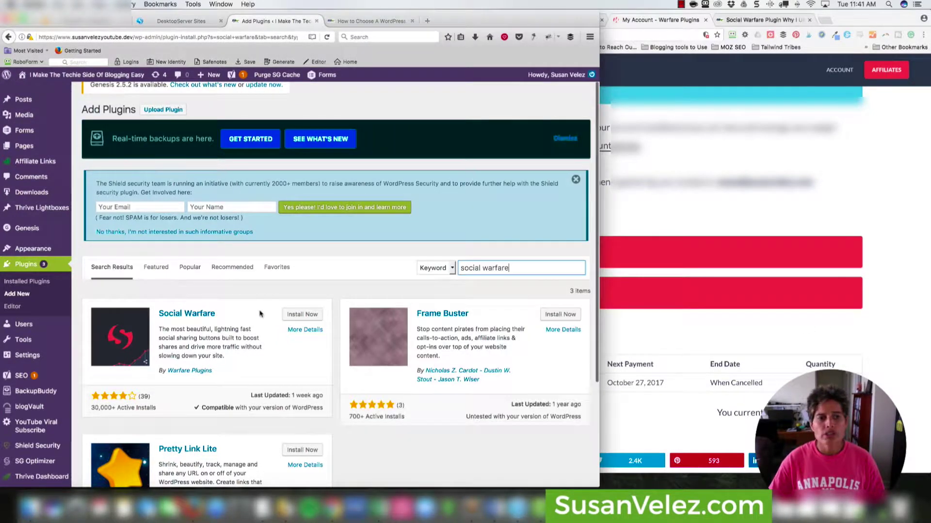
pyautogui.click(302, 315)
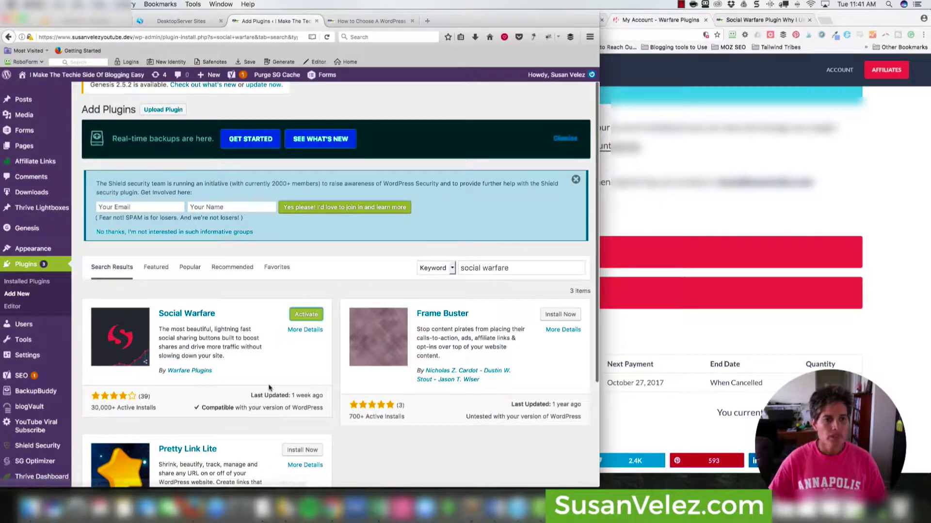
# Activate Social Warfare and open its Settings link from the Installed Plugins list.
pyautogui.click(302, 315)
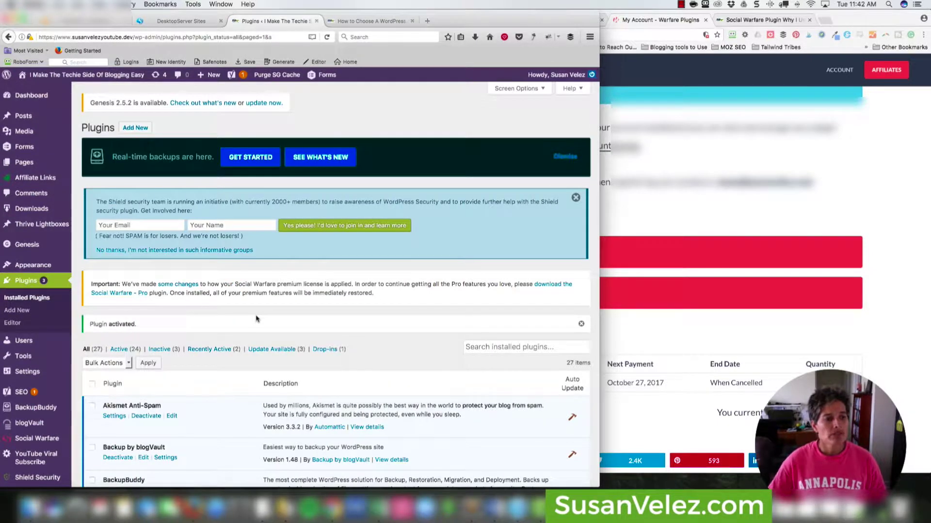
pyautogui.scroll(-3, 256, 318)
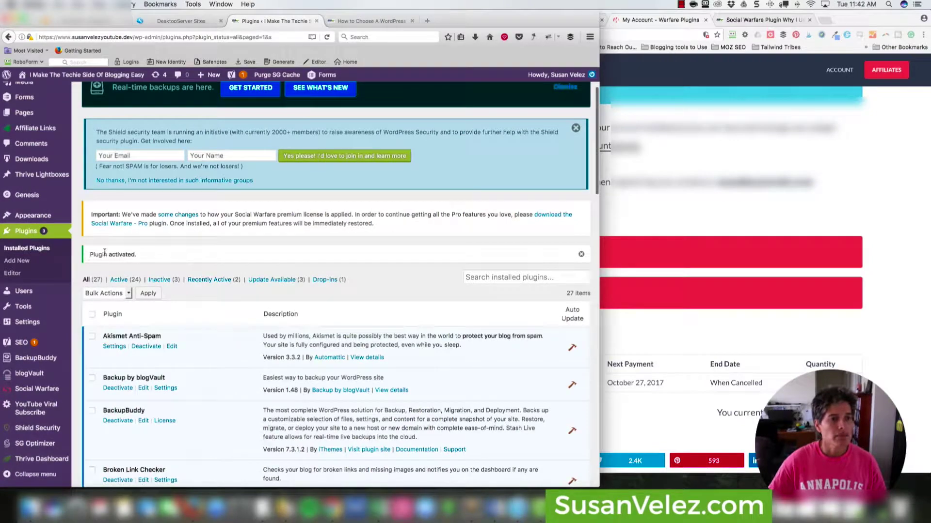
pyautogui.scroll(-15, 194, 283)
pyautogui.scroll(-11, 194, 283)
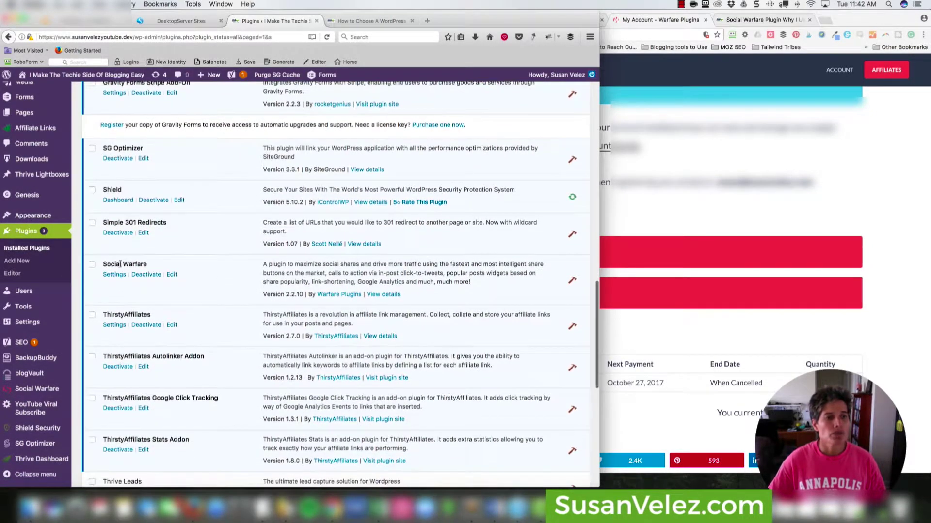
pyautogui.click(114, 275)
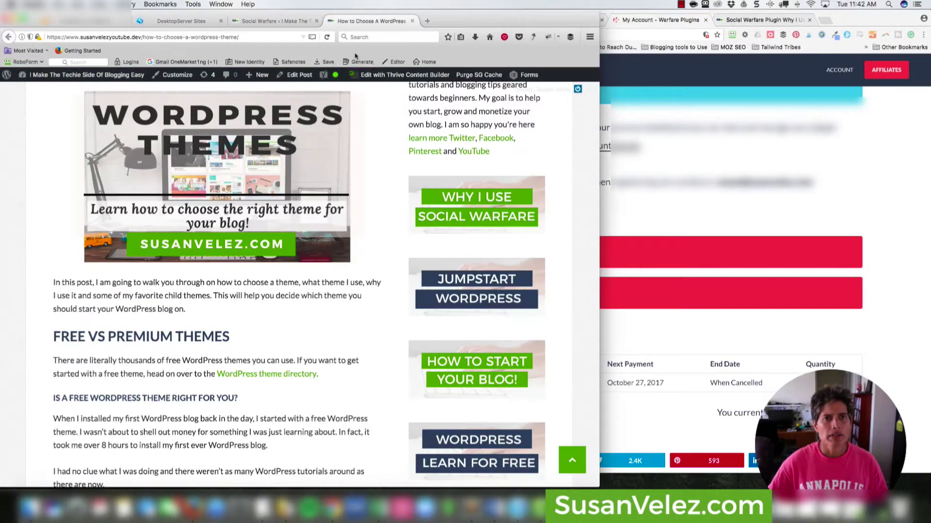
# Reload the 'How to Choose A WordPress Theme' post to review its share bar.
pyautogui.click(371, 21)
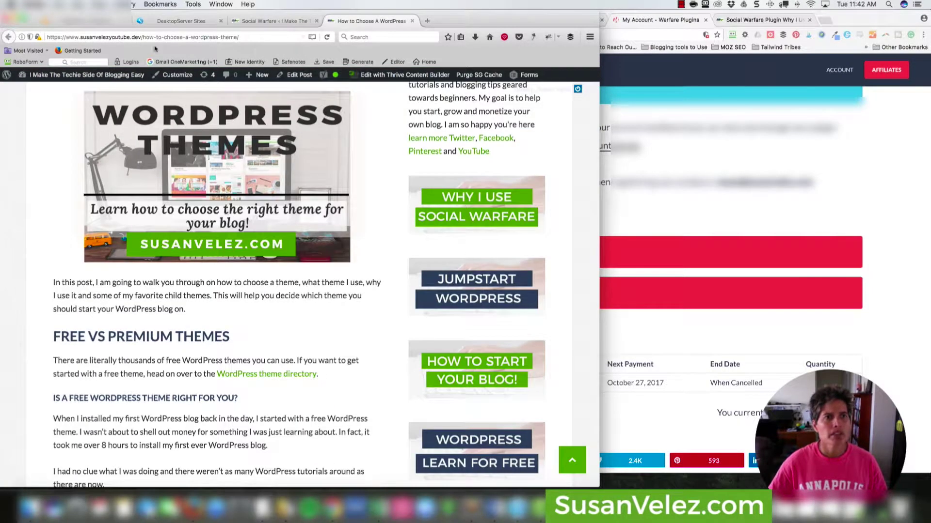
pyautogui.click(326, 37)
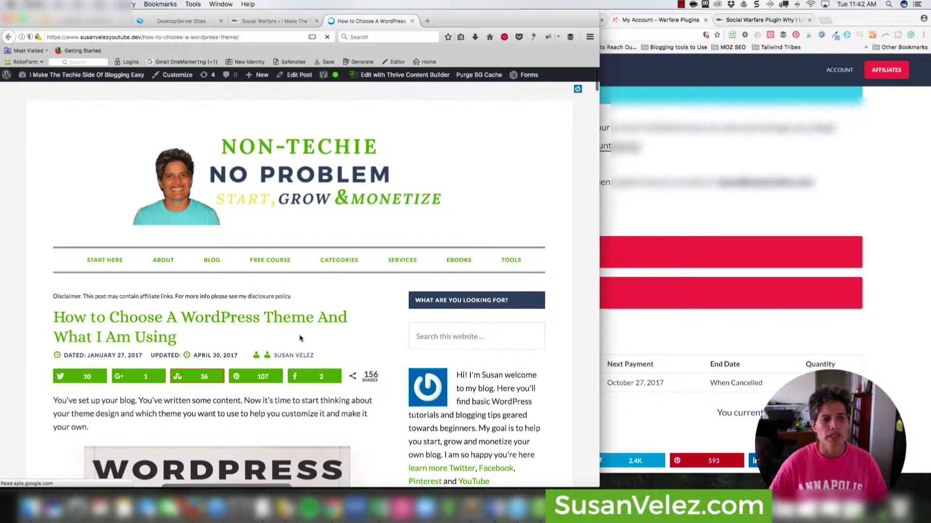
pyautogui.scroll(-3, 146, 310)
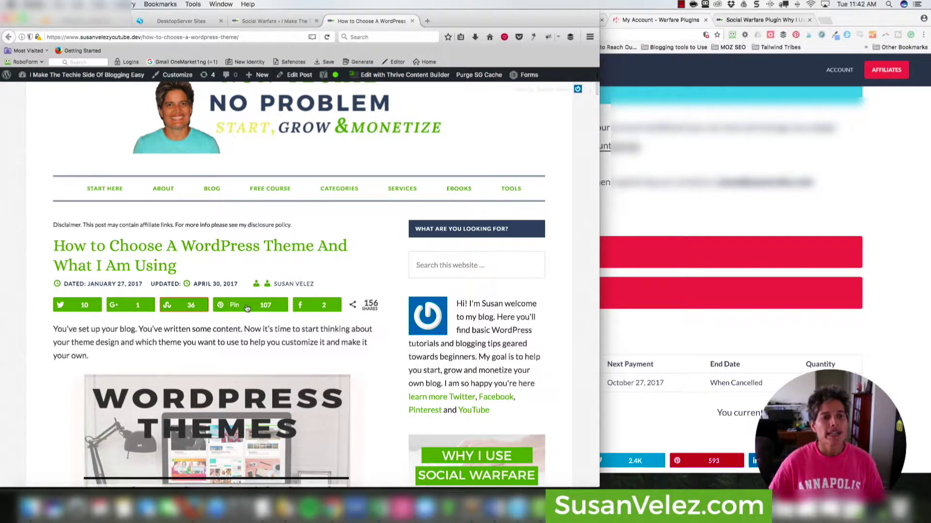
pyautogui.click(916, 426)
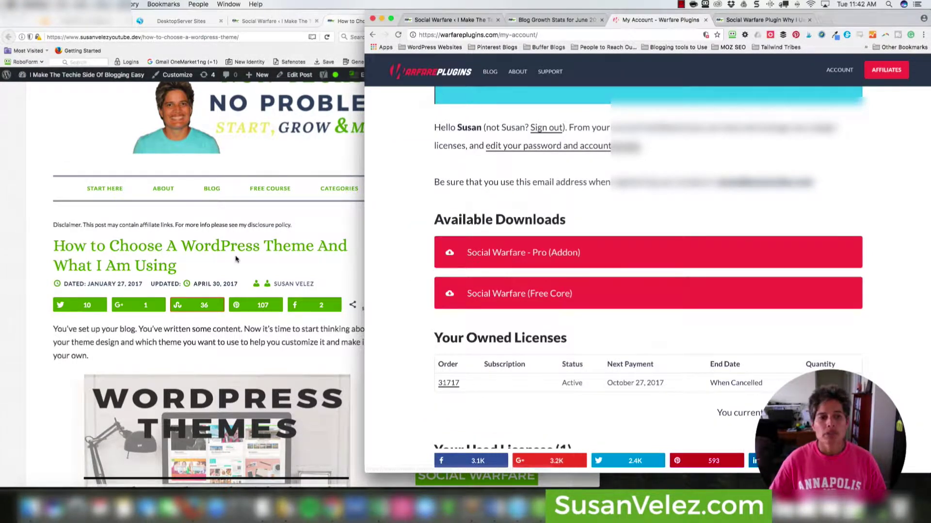
pyautogui.click(228, 257)
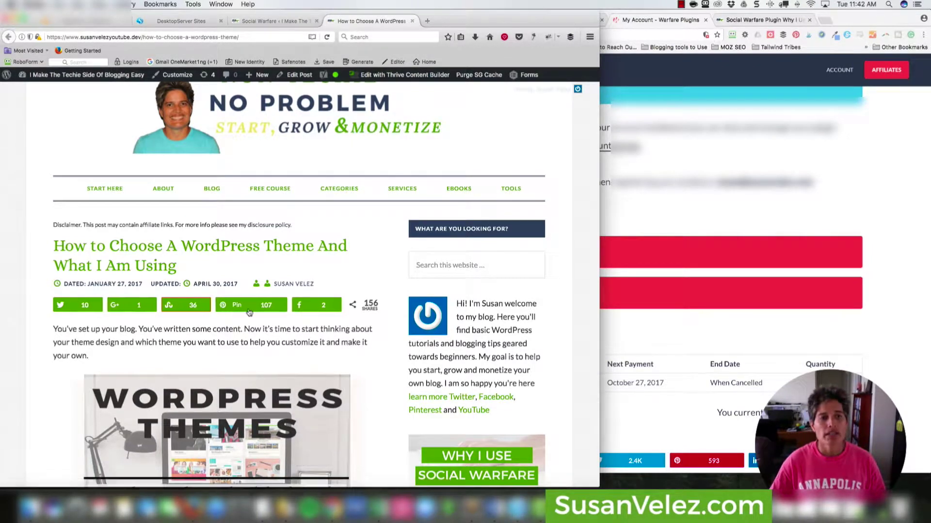
pyautogui.scroll(-1, 300, 310)
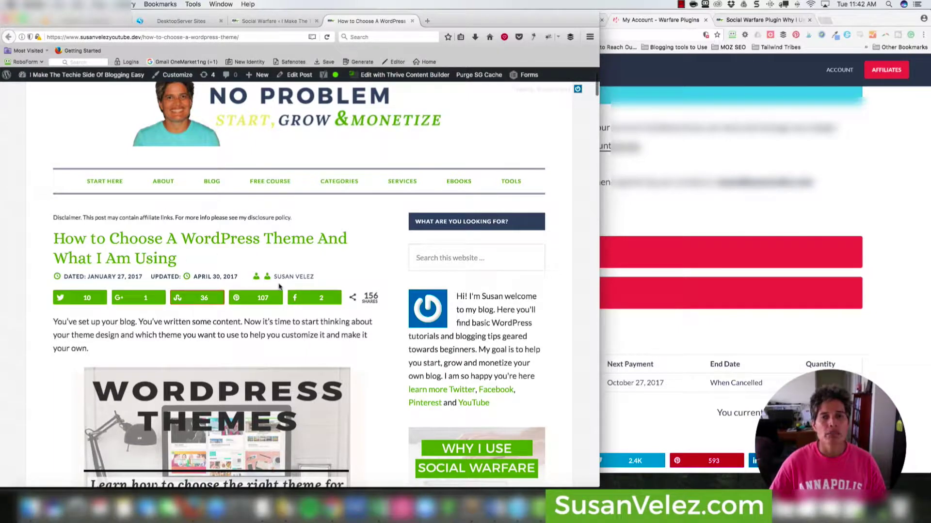
pyautogui.click(861, 167)
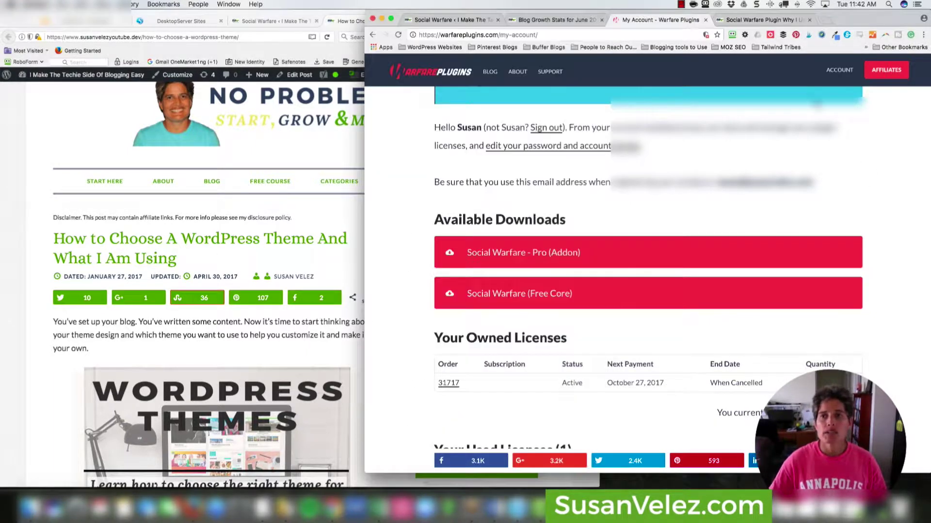
# Open the Social Warfare Plugin review post and scroll back to its top.
pyautogui.click(774, 20)
pyautogui.scroll(-10, 693, 132)
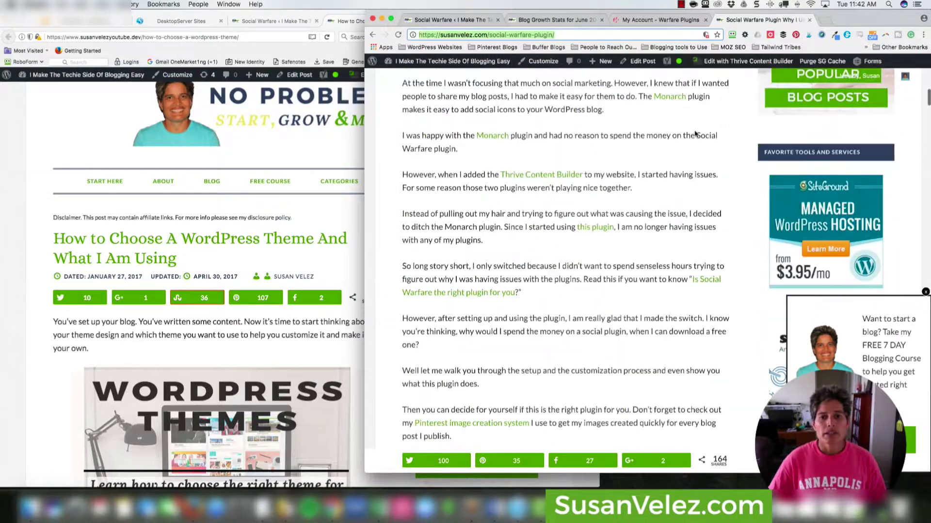
pyautogui.scroll(15, 695, 133)
pyautogui.scroll(5, 694, 134)
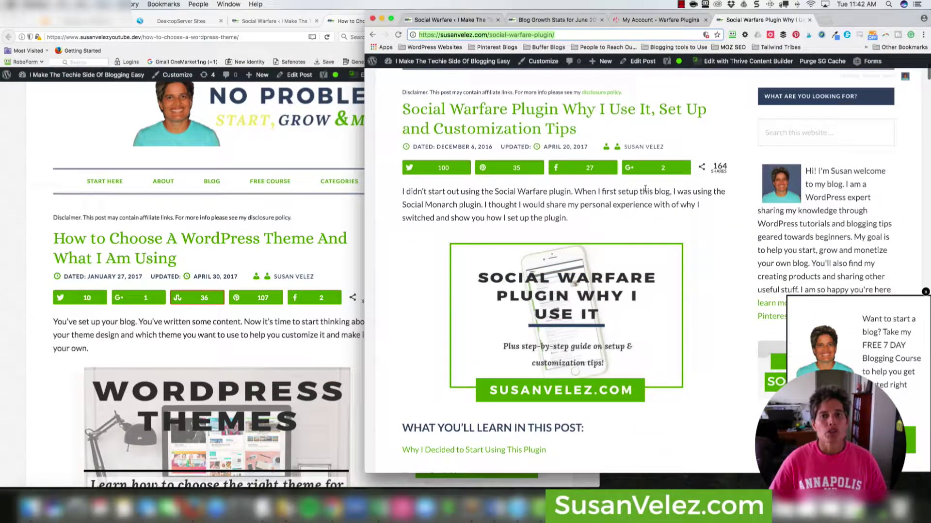
pyautogui.click(649, 19)
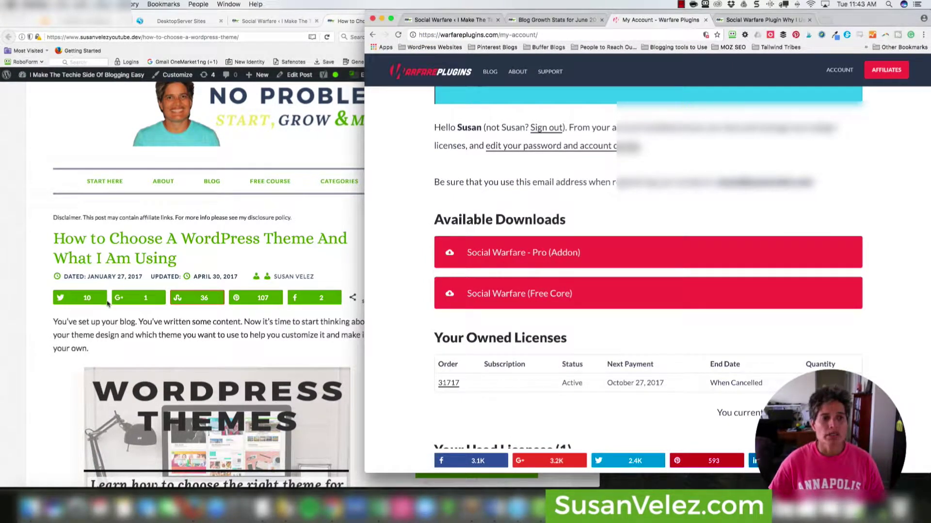
pyautogui.click(233, 326)
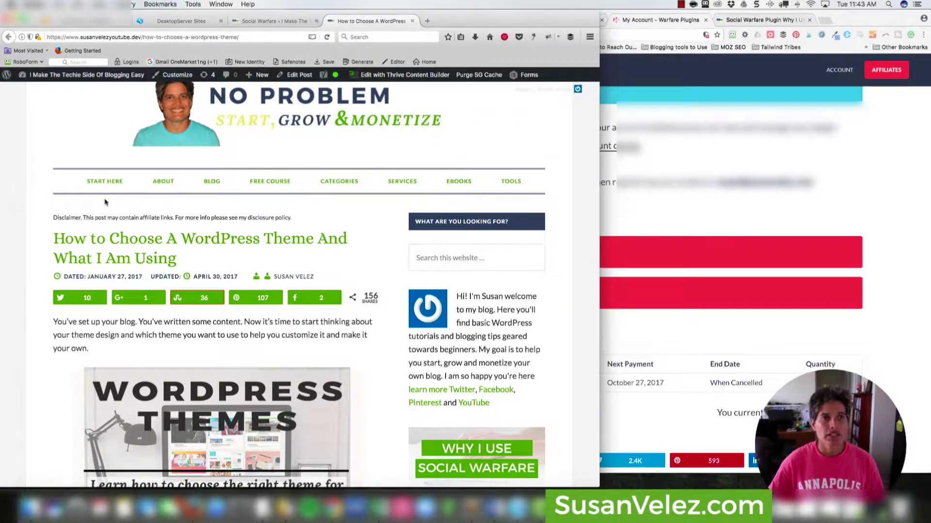
# Highlight the 'Social Warfare Plugin Why I Use It' post title, with 164 total shares.
pyautogui.click(884, 231)
pyautogui.click(752, 19)
pyautogui.scroll(1, 731, 133)
pyautogui.scroll(-3, 630, 135)
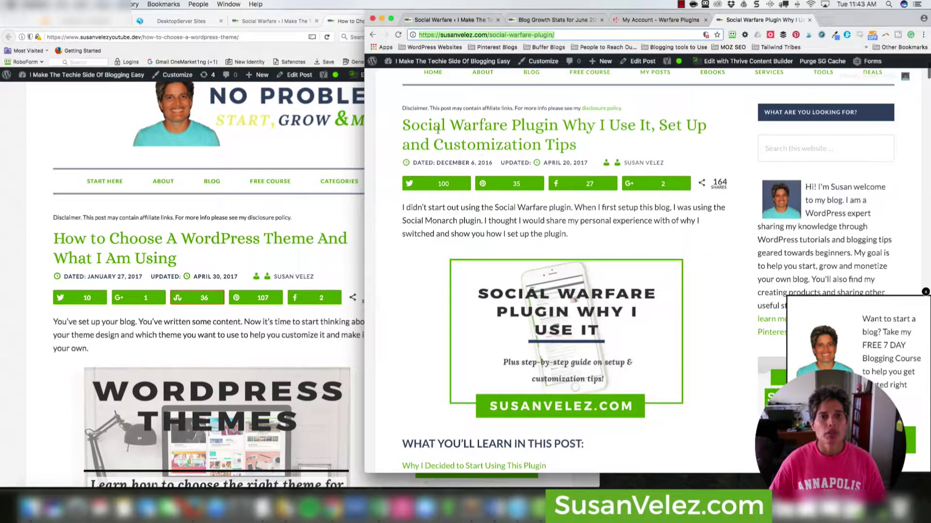
pyautogui.moveTo(406, 125); pyautogui.dragTo(601, 146)
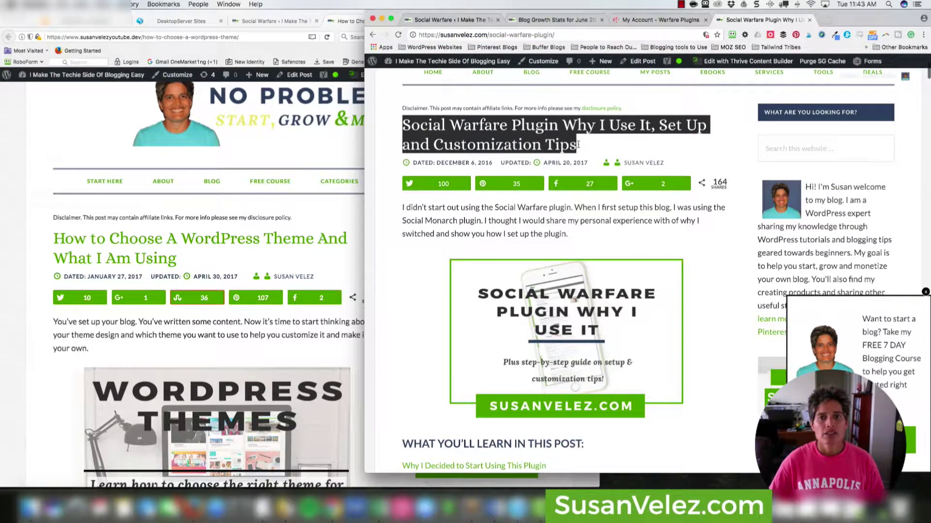
pyautogui.scroll(-2, 601, 146)
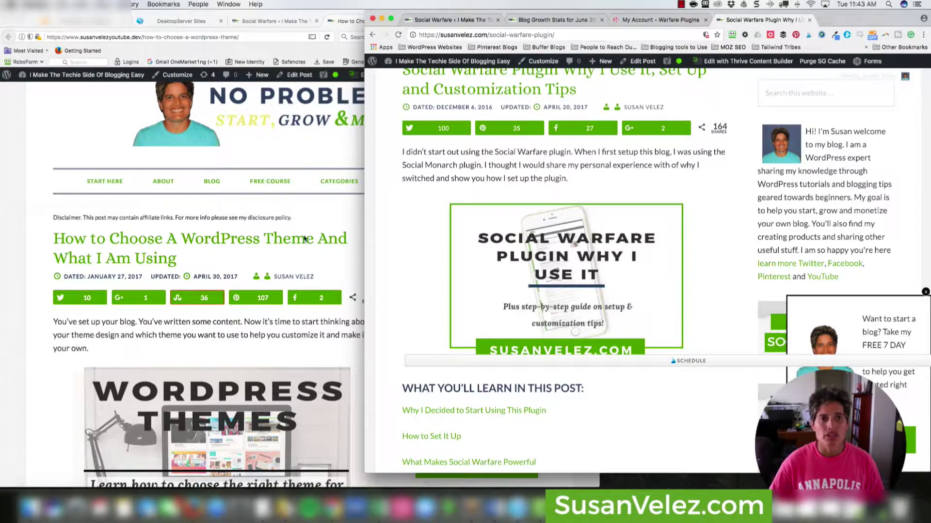
pyautogui.click(274, 21)
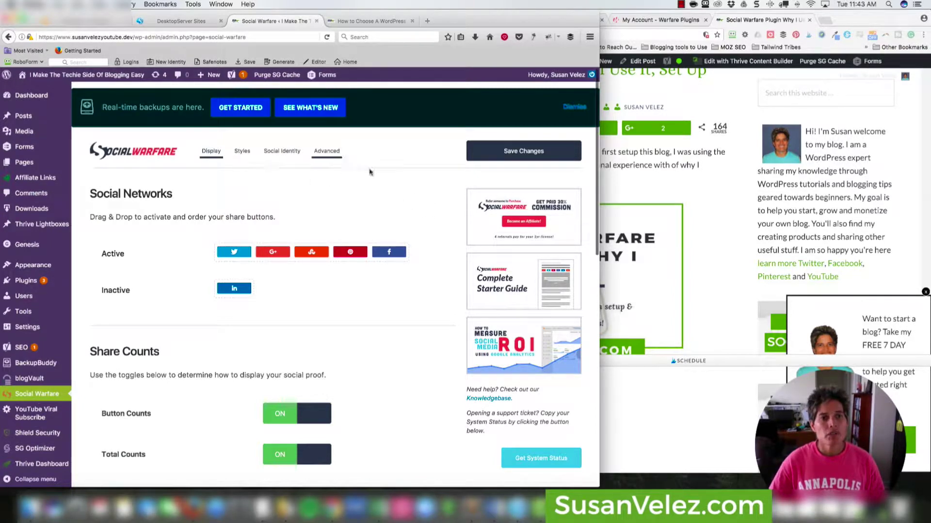
# Scroll to the Social Networks section showing five active networks and LinkedIn inactive.
pyautogui.scroll(-4, 384, 176)
pyautogui.scroll(4, 416, 188)
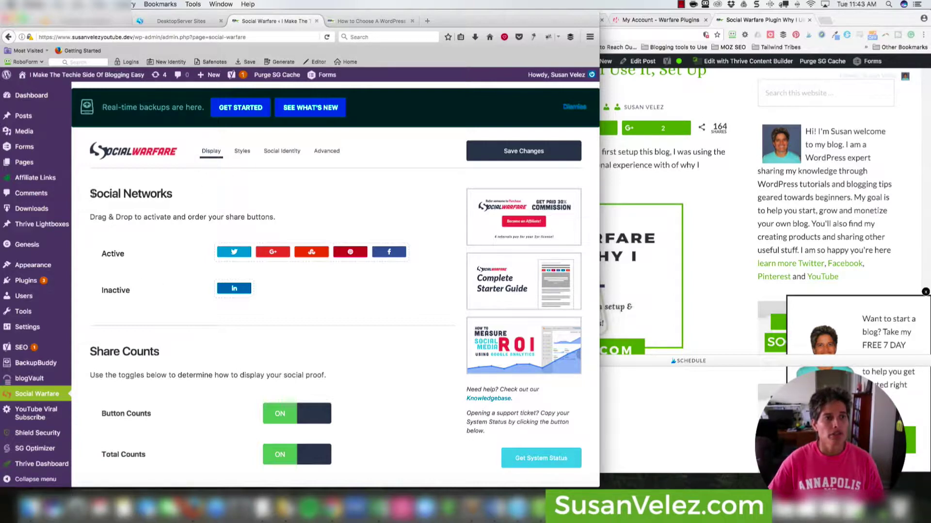
pyautogui.moveTo(90, 194); pyautogui.dragTo(179, 199)
# Drag Google+ and StumbleUpon to Inactive and move Pinterest ahead of Twitter.
pyautogui.scroll(-2, 199, 247)
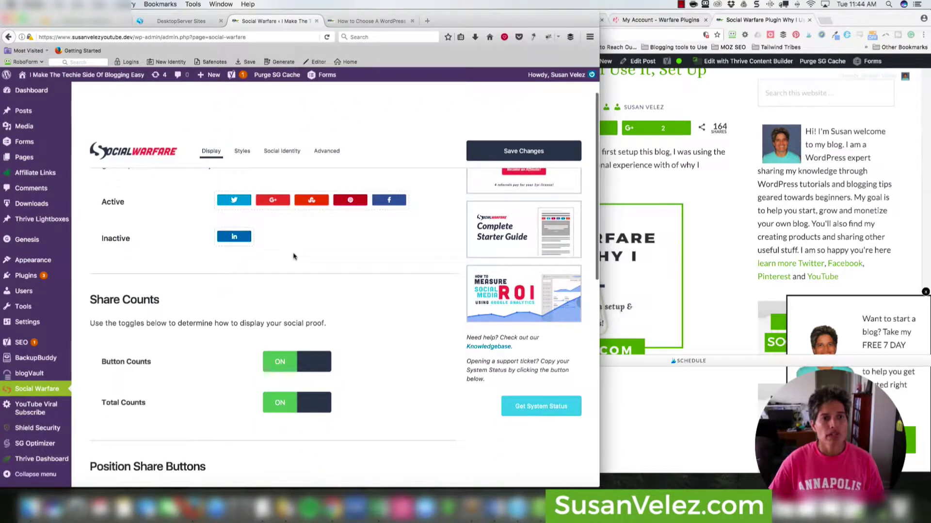
pyautogui.scroll(1, 293, 257)
pyautogui.moveTo(275, 224); pyautogui.dragTo(273, 260)
pyautogui.moveTo(273, 225); pyautogui.dragTo(311, 261)
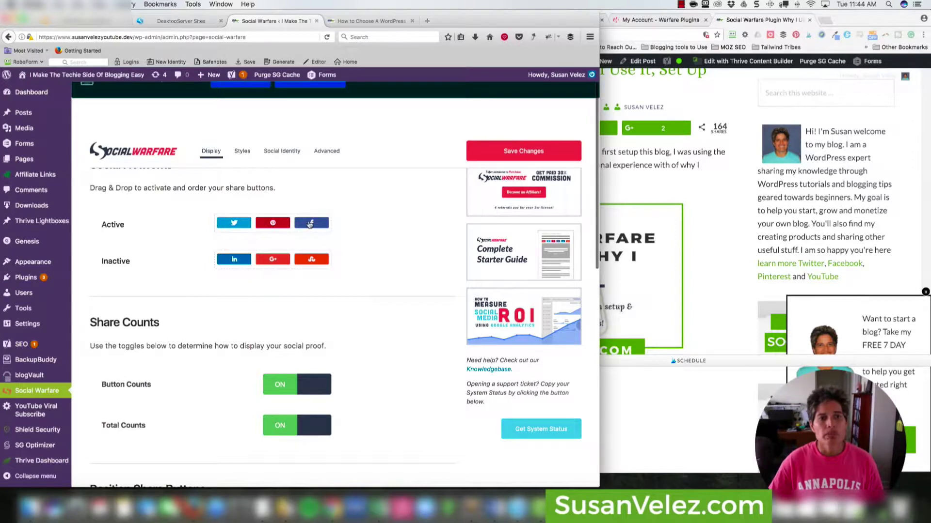
pyautogui.moveTo(280, 230); pyautogui.dragTo(234, 228)
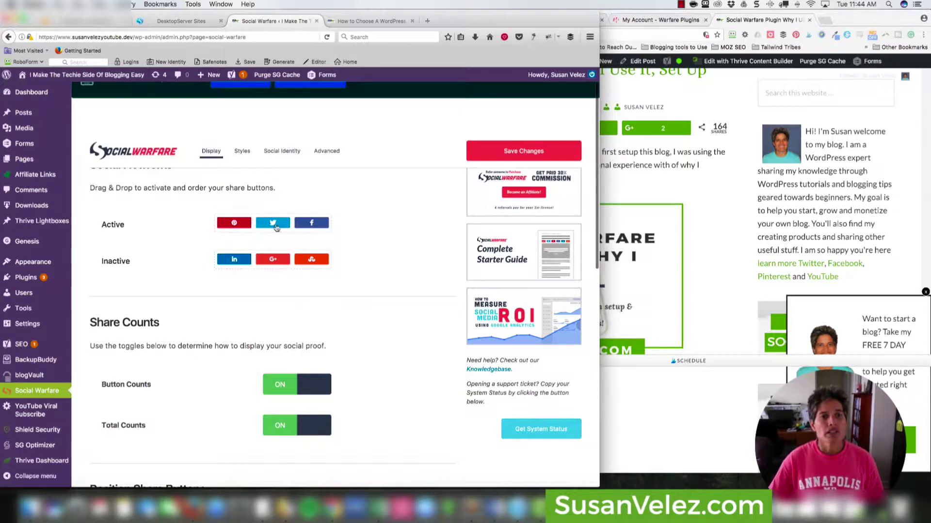
# Save the changes and view the live post showing Pinterest, Twitter and Facebook buttons.
pyautogui.scroll(-1, 378, 246)
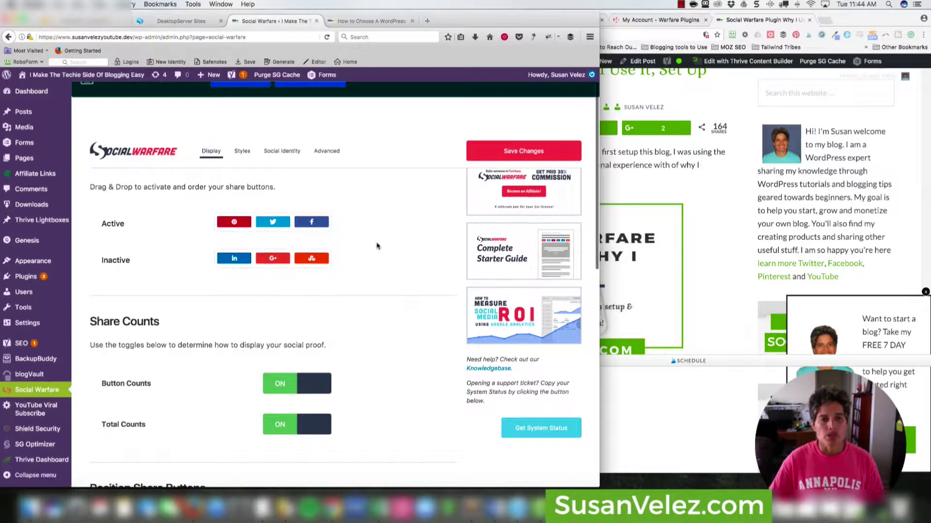
pyautogui.scroll(-5, 377, 246)
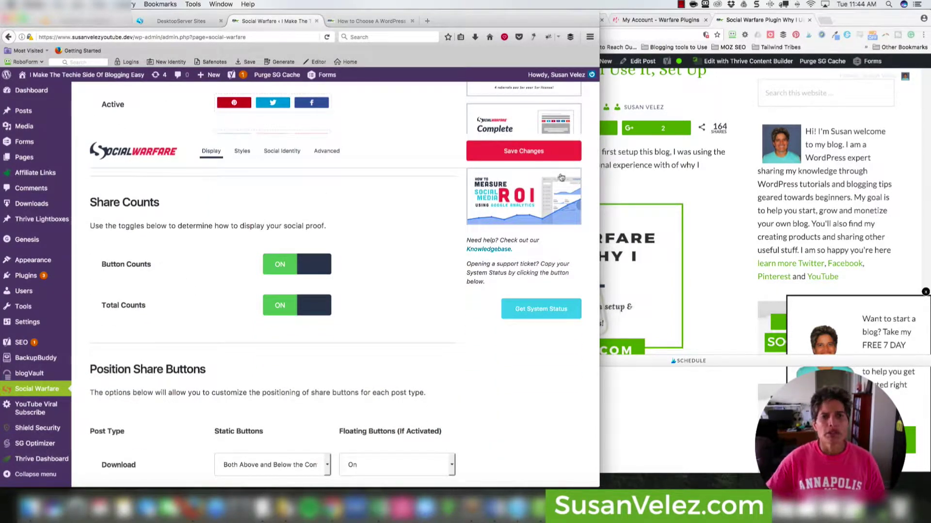
pyautogui.click(550, 156)
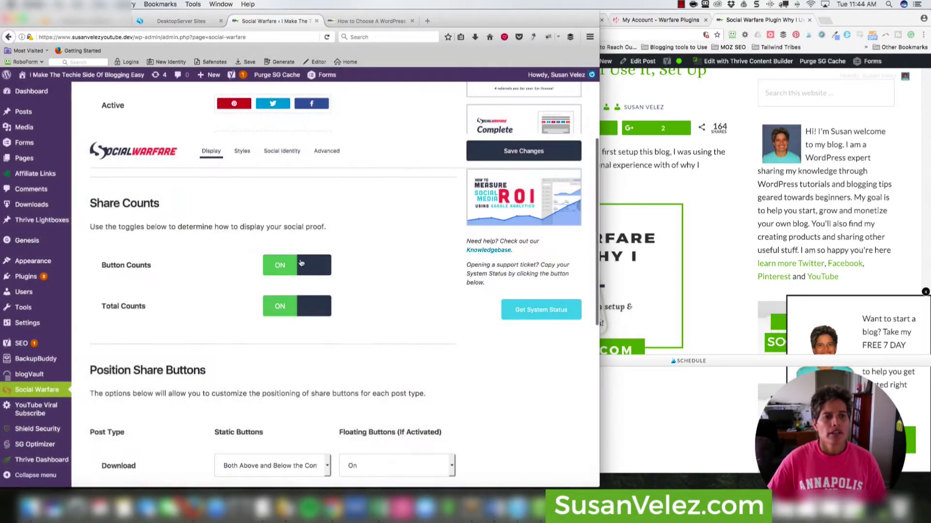
pyautogui.click(365, 24)
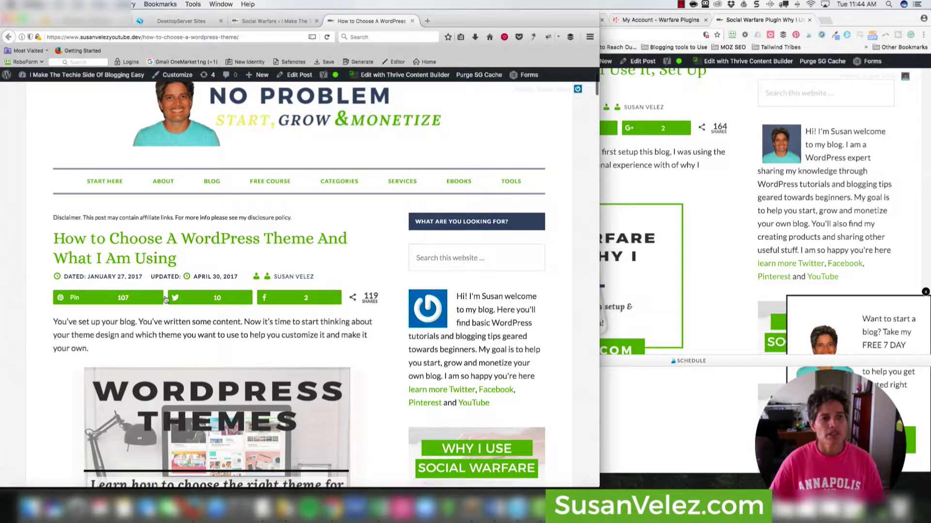
# Drag Google+ back into the active buttons after Facebook and save.
pyautogui.click(265, 22)
pyautogui.scroll(2, 226, 122)
pyautogui.scroll(1, 226, 122)
pyautogui.moveTo(274, 248); pyautogui.dragTo(351, 215)
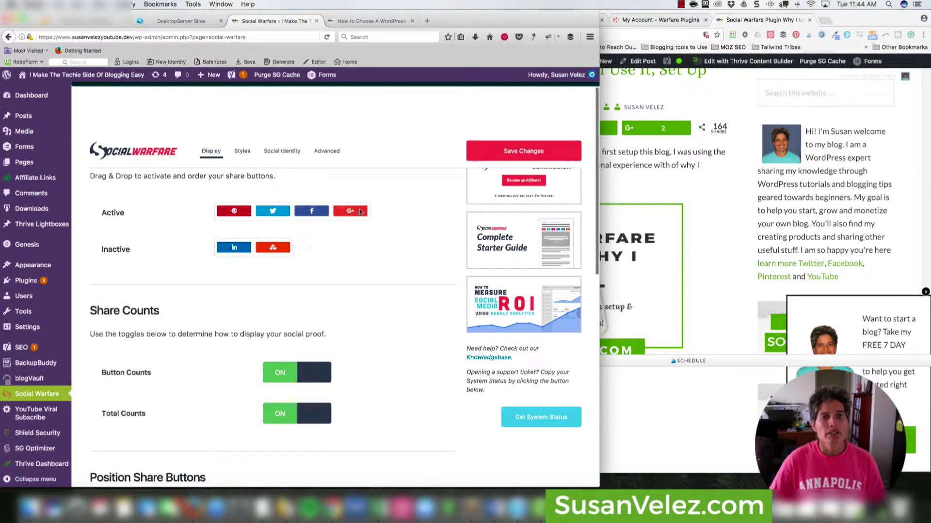
pyautogui.click(485, 160)
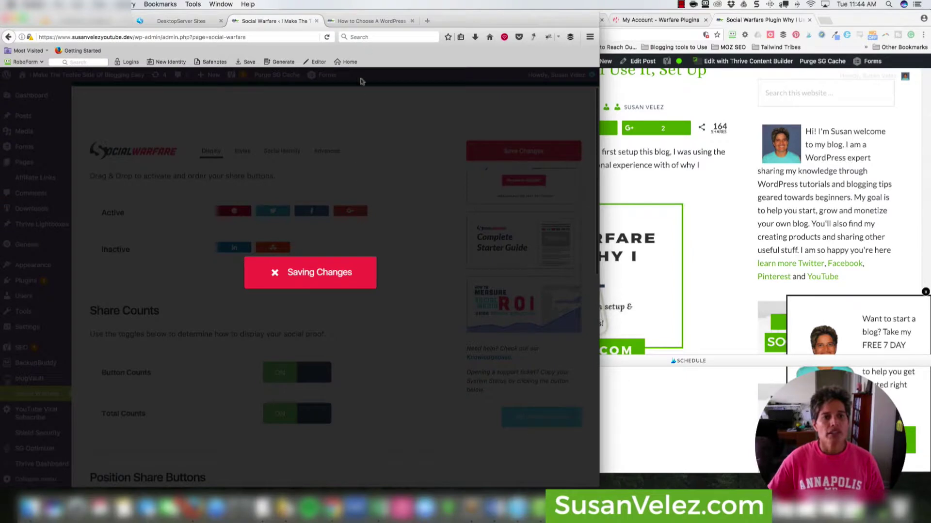
# Reload the live theme post to confirm Google+ now follows Facebook.
pyautogui.click(363, 22)
pyautogui.click(328, 37)
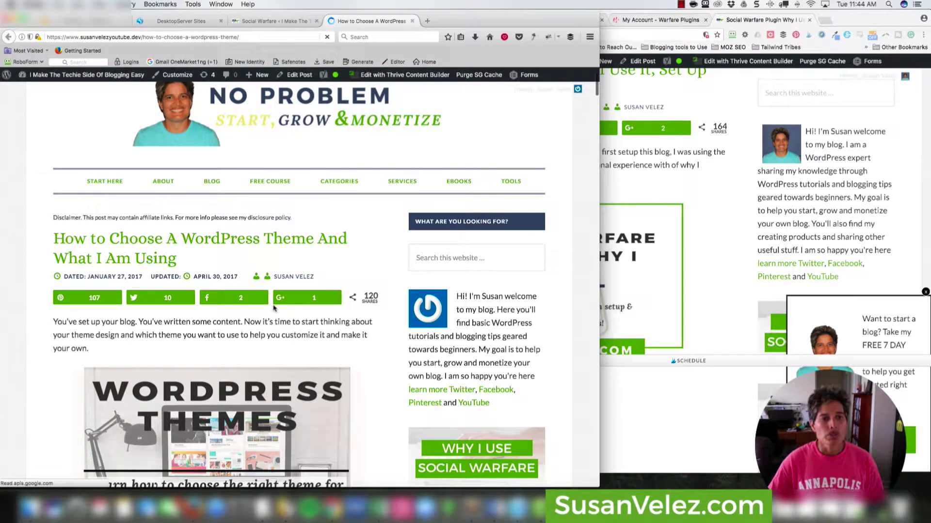
pyautogui.hotkey('ctrl', 'shift', 'Tab')
pyautogui.scroll(-3, 233, 315)
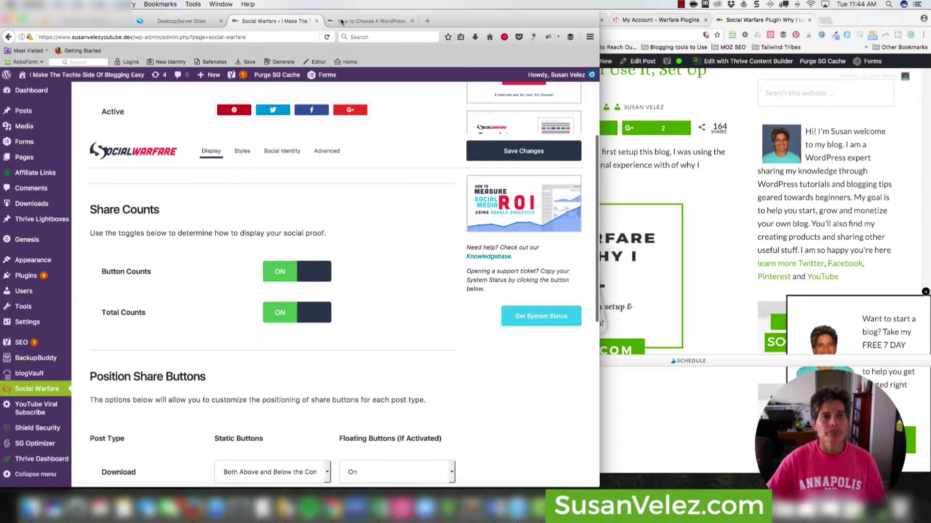
pyautogui.hotkey('ctrl', 'Tab')
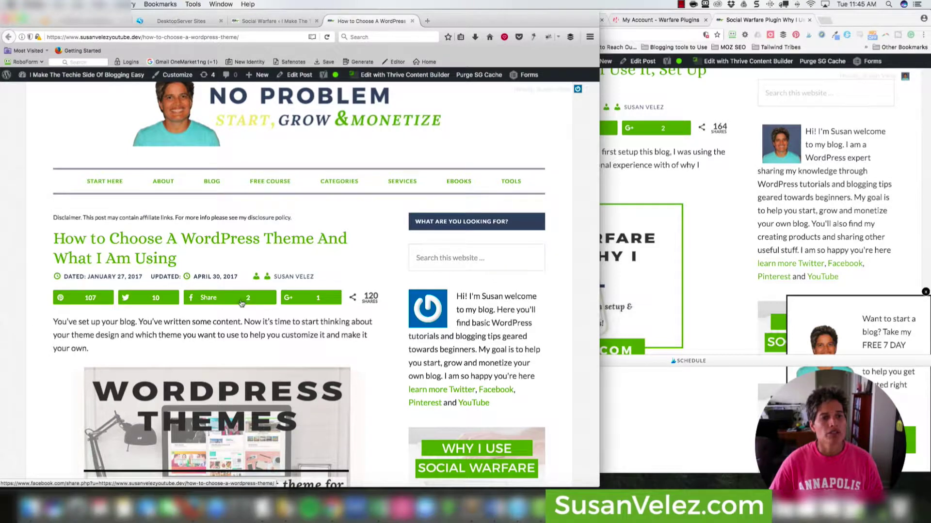
# Switch the share count toggle off in the Social Warfare settings and save.
pyautogui.click(245, 22)
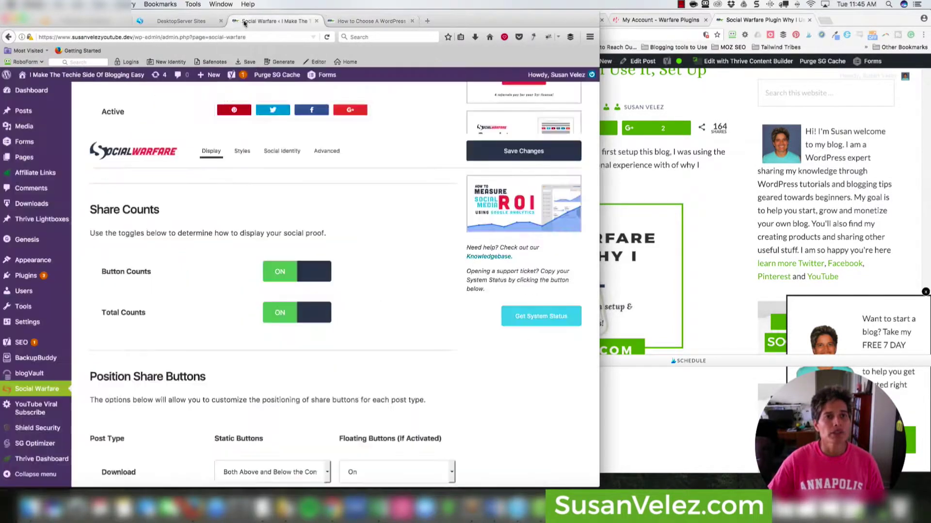
pyautogui.click(303, 282)
pyautogui.click(482, 148)
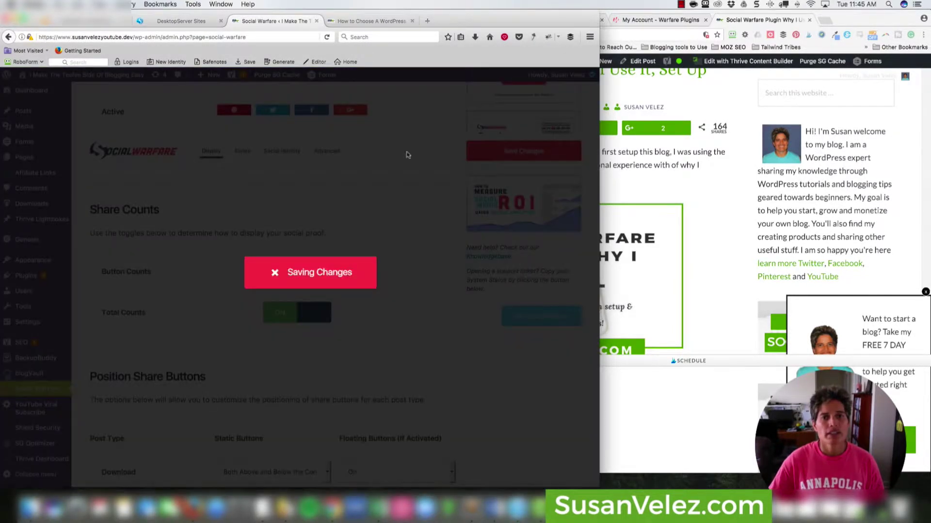
# Reload the live post and compare its share counts against the settings page.
pyautogui.click(365, 22)
pyautogui.click(328, 37)
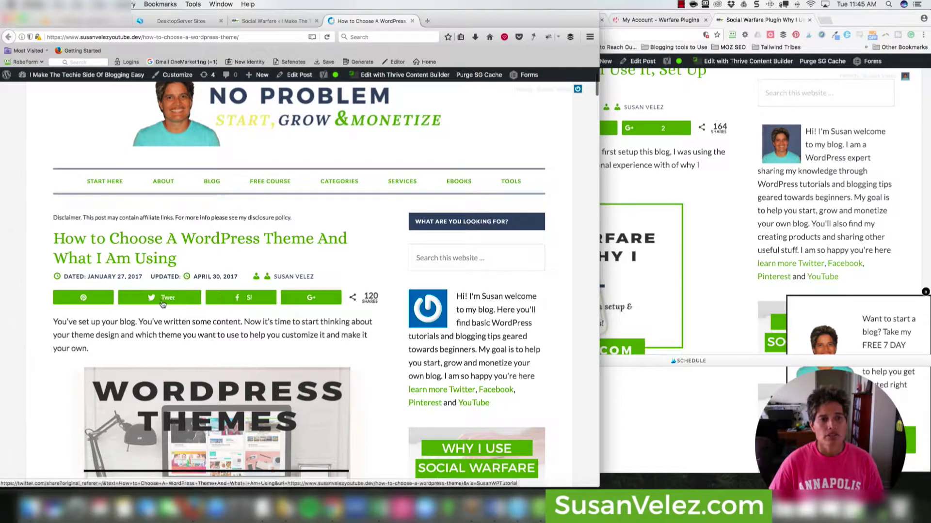
pyautogui.click(274, 21)
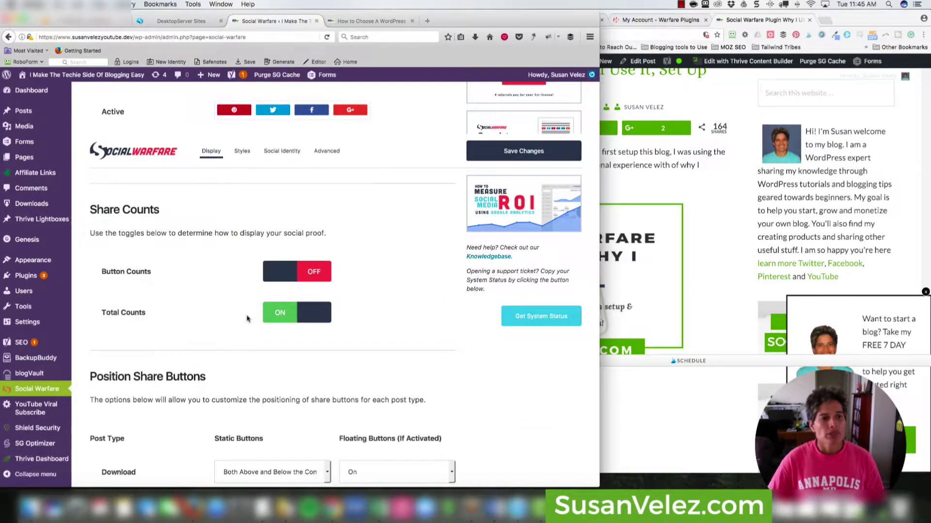
pyautogui.click(347, 21)
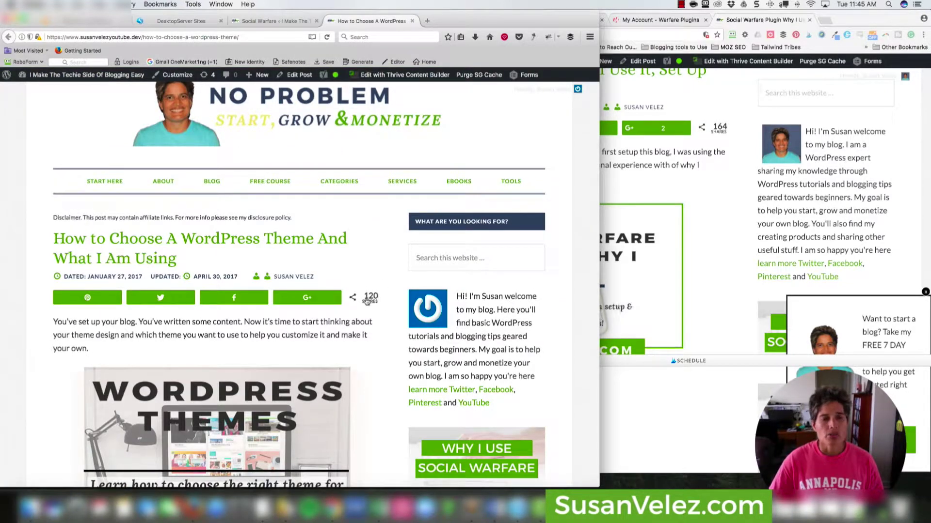
pyautogui.click(292, 20)
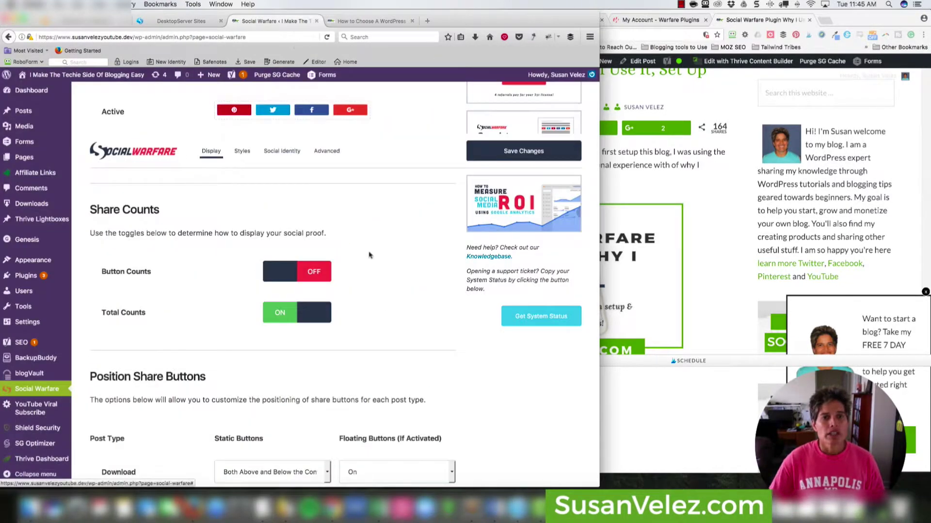
pyautogui.scroll(-1, 318, 321)
# Turn off the total share count in Social Warfare's display settings.
pyautogui.click(310, 302)
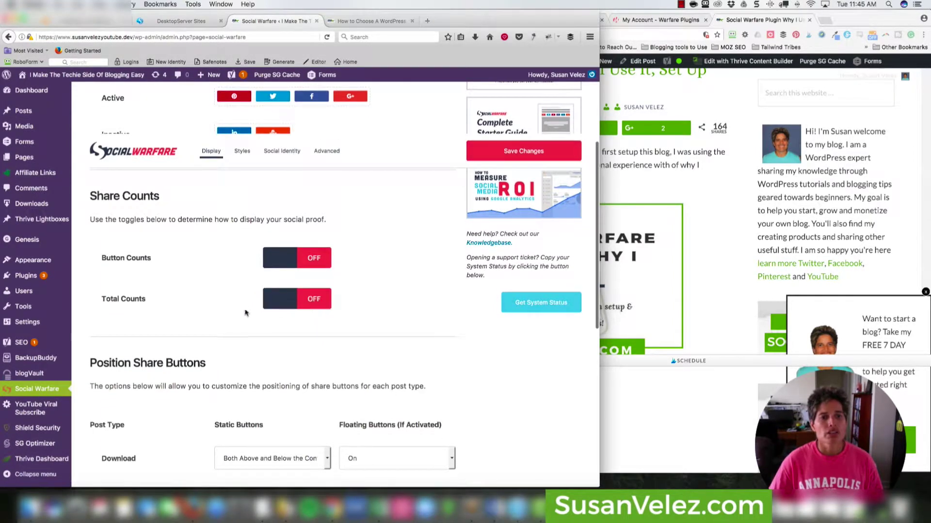
pyautogui.scroll(-5, 335, 312)
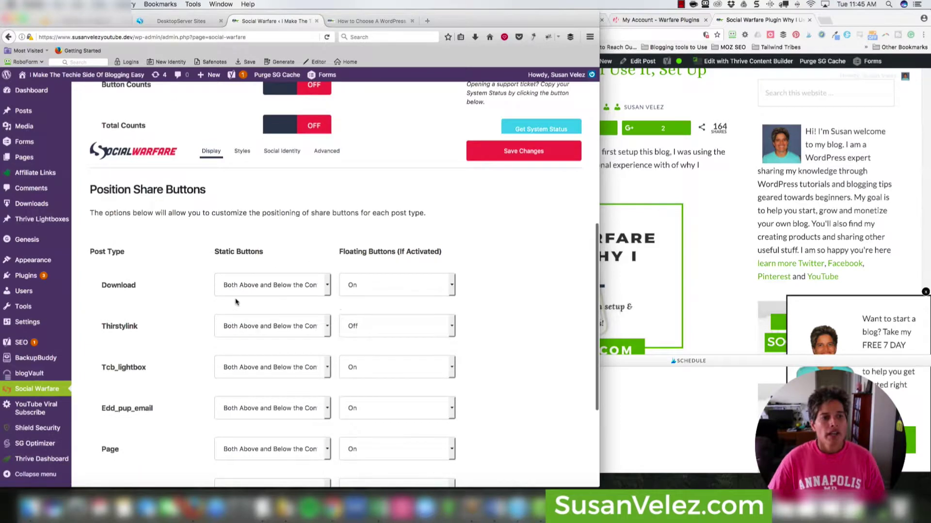
pyautogui.scroll(2, 214, 297)
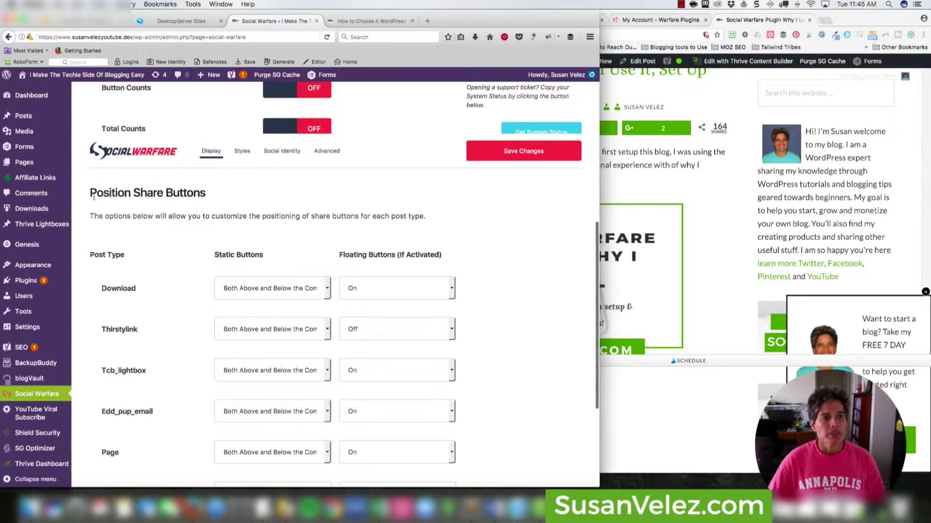
pyautogui.scroll(-2, 198, 210)
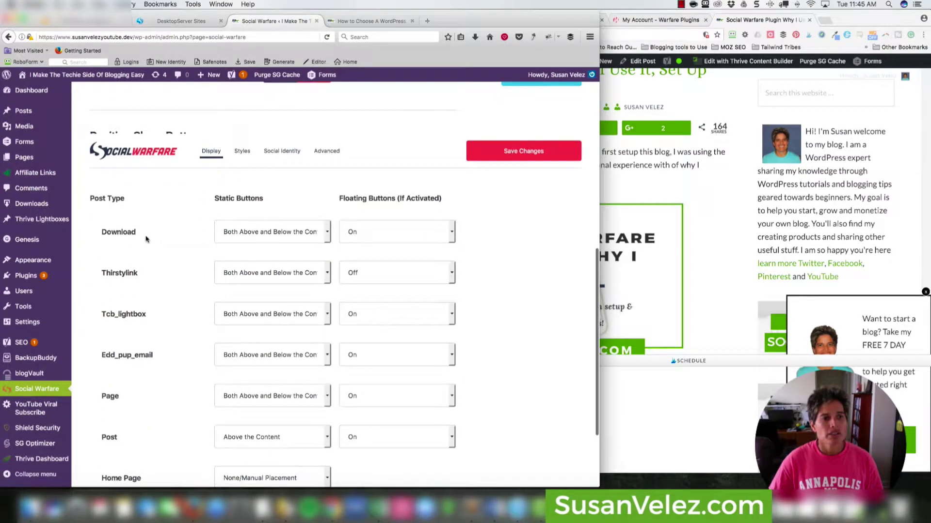
# Set the Download post type's Static Buttons position to Above the Content.
pyautogui.moveTo(105, 206); pyautogui.dragTo(136, 436)
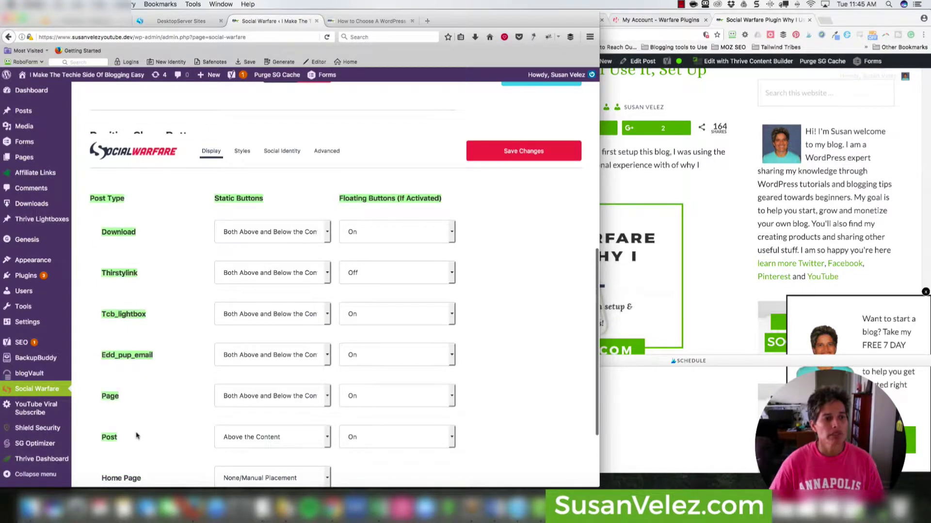
pyautogui.click(154, 430)
pyautogui.scroll(-3, 154, 430)
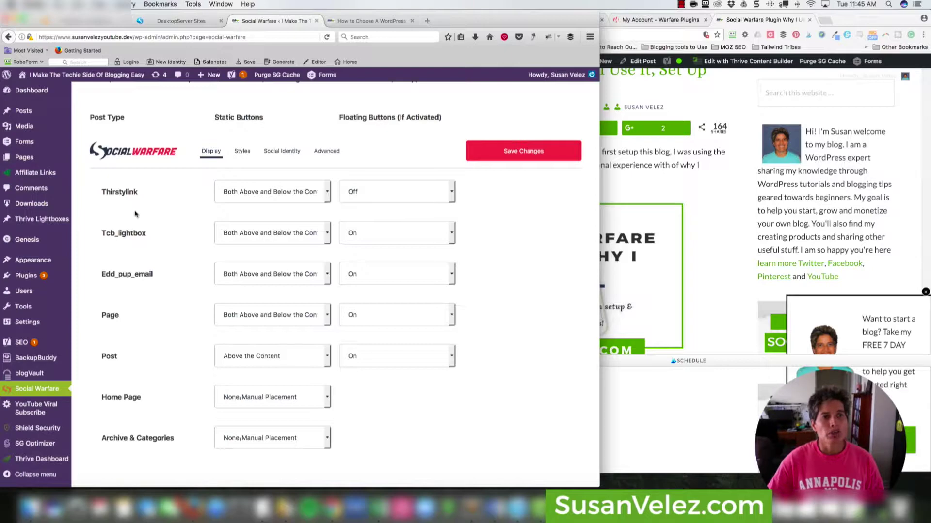
pyautogui.scroll(2, 156, 286)
pyautogui.scroll(1, 155, 325)
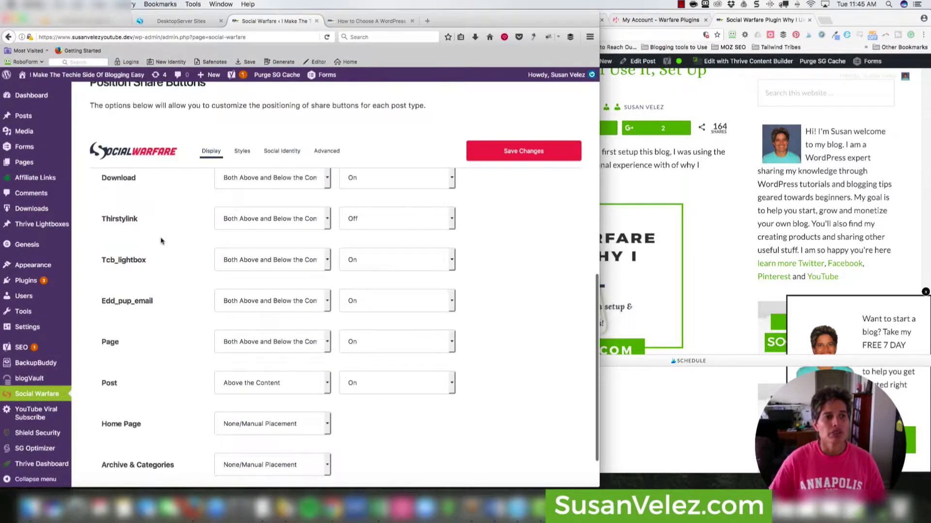
pyautogui.scroll(2, 177, 297)
pyautogui.moveTo(215, 180); pyautogui.dragTo(255, 182)
pyautogui.click(299, 198)
pyautogui.click(328, 217)
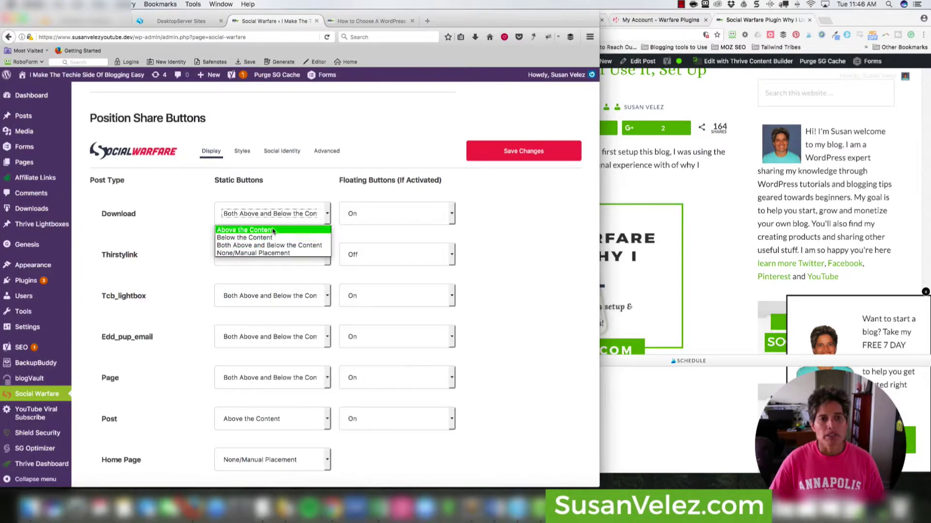
pyautogui.click(273, 230)
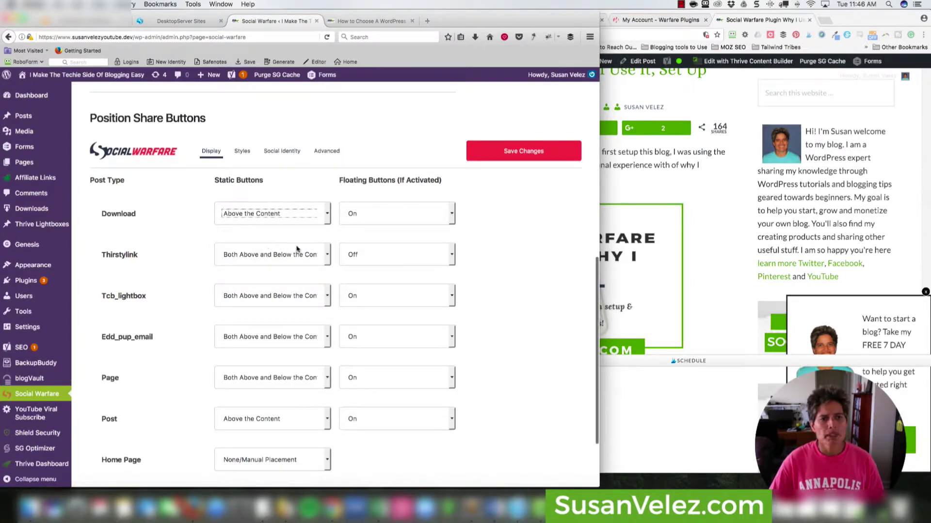
pyautogui.click(326, 214)
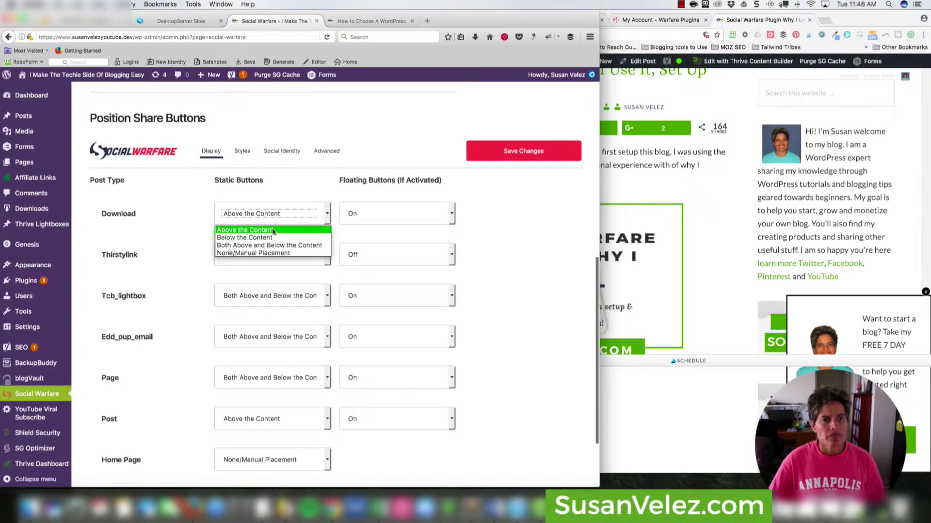
pyautogui.click(328, 189)
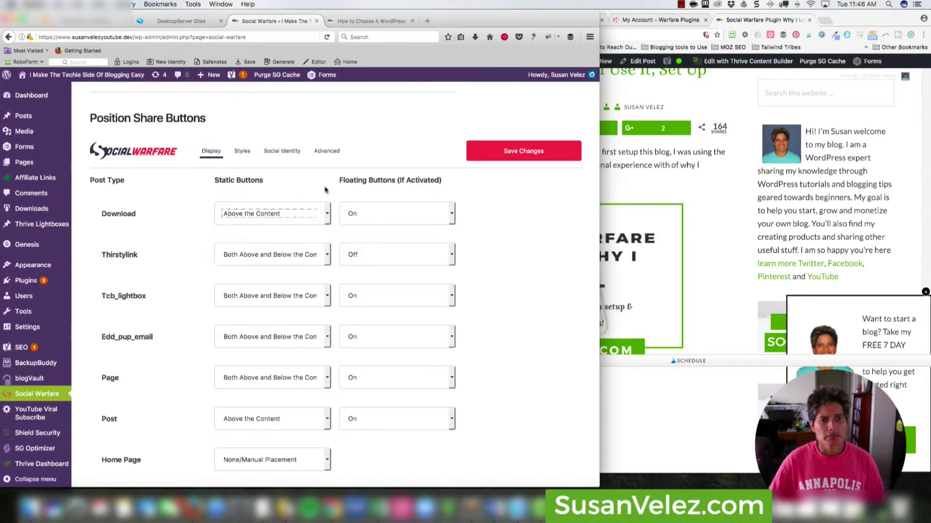
# Save the Social Warfare settings and reload the live blog post.
pyautogui.click(491, 160)
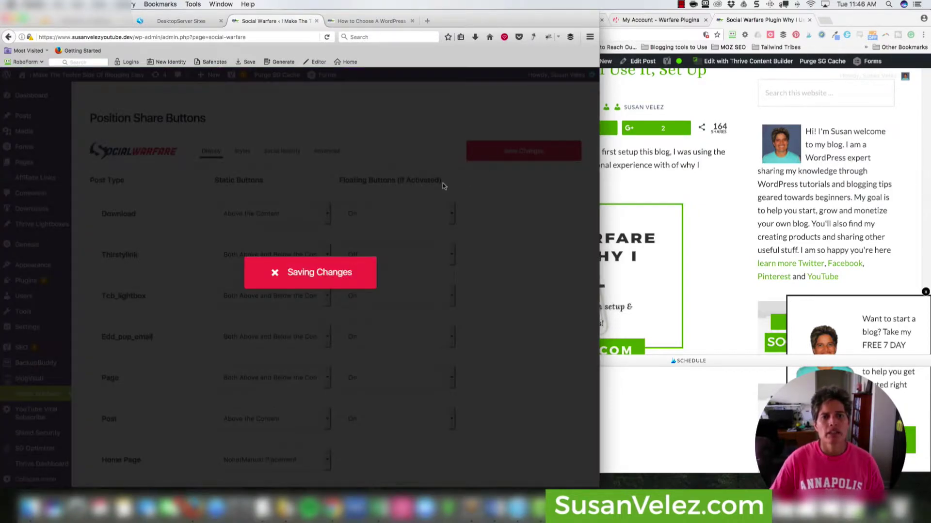
pyautogui.click(368, 21)
pyautogui.press('super+r')
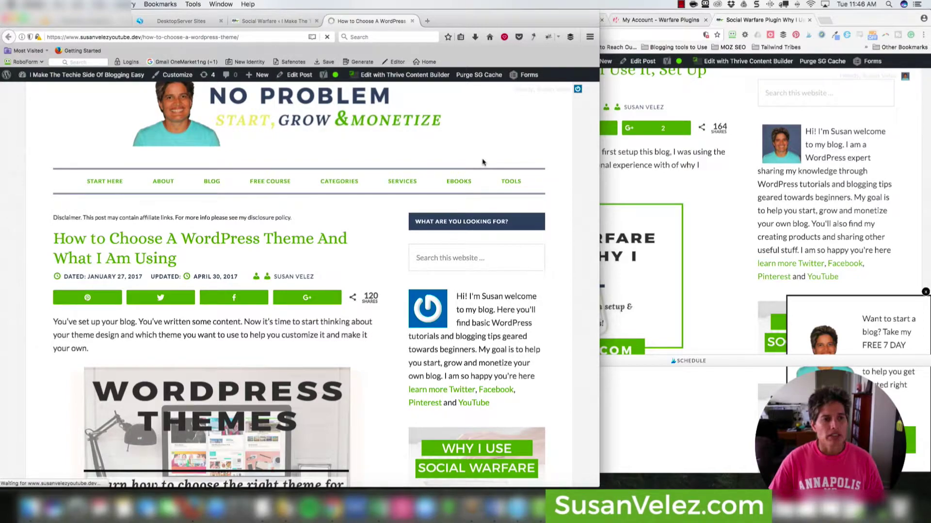
# Scroll the reloaded post to confirm its share bar shows no share counts.
pyautogui.scroll(-20, 365, 320)
pyautogui.scroll(-20, 377, 324)
pyautogui.scroll(10, 378, 324)
pyautogui.scroll(20, 377, 324)
pyautogui.scroll(-8, 201, 282)
pyautogui.scroll(20, 201, 283)
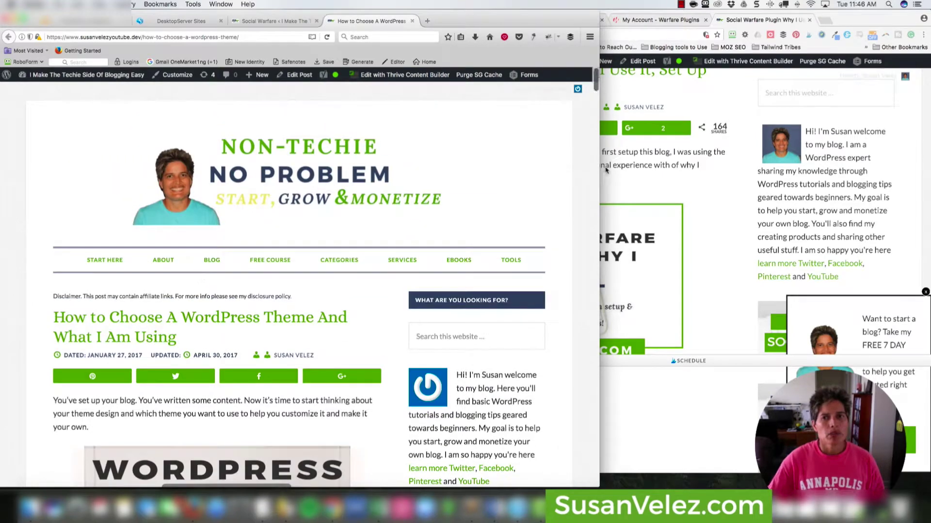
# Skim the Social Warfare tutorial article, then bring the blog post window back to the front.
pyautogui.click(720, 181)
pyautogui.scroll(-10, 716, 203)
pyautogui.scroll(-20, 717, 204)
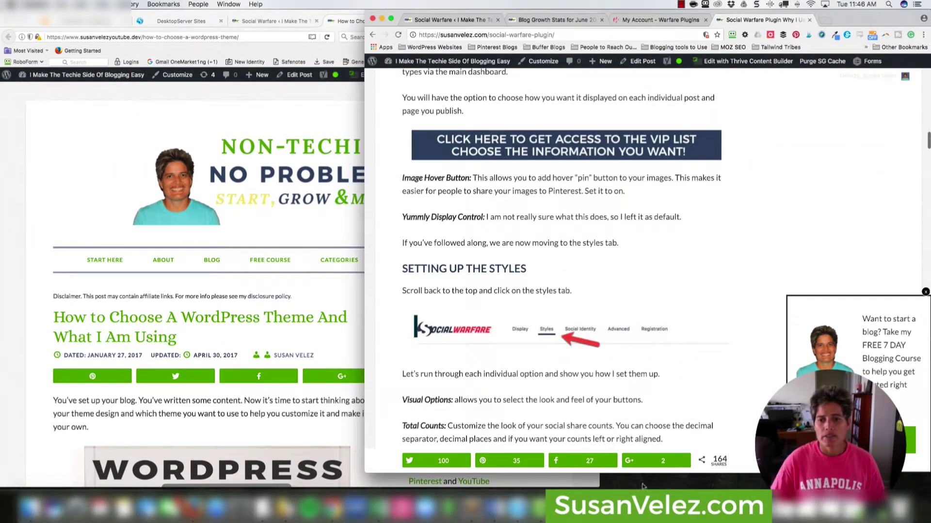
pyautogui.scroll(7, 393, 224)
pyautogui.scroll(1, 393, 224)
pyautogui.click(257, 31)
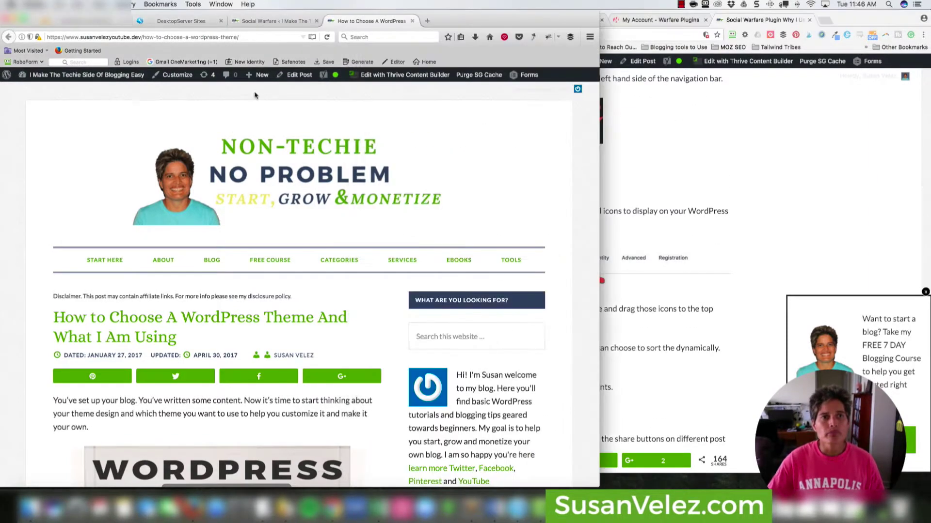
# Dismiss the blog course popup on the tutorial article.
pyautogui.click(258, 20)
pyautogui.click(820, 193)
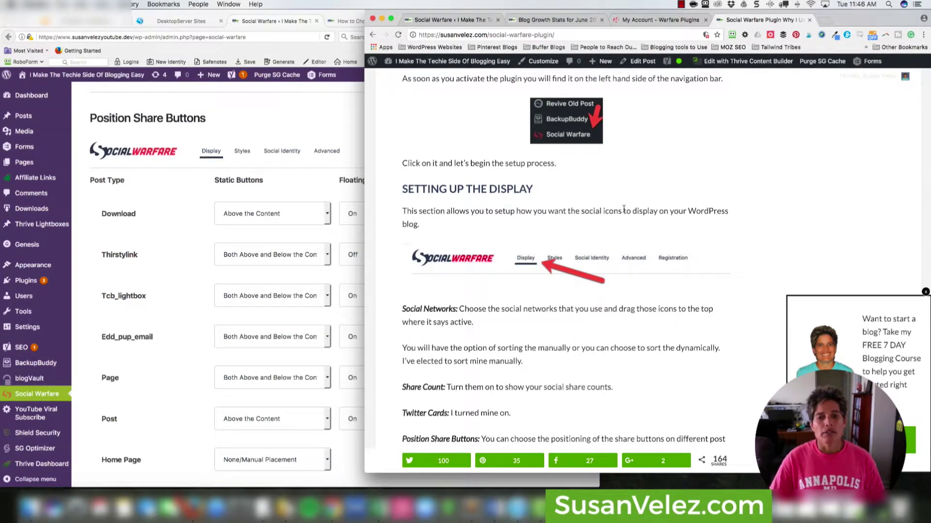
pyautogui.scroll(2, 734, 234)
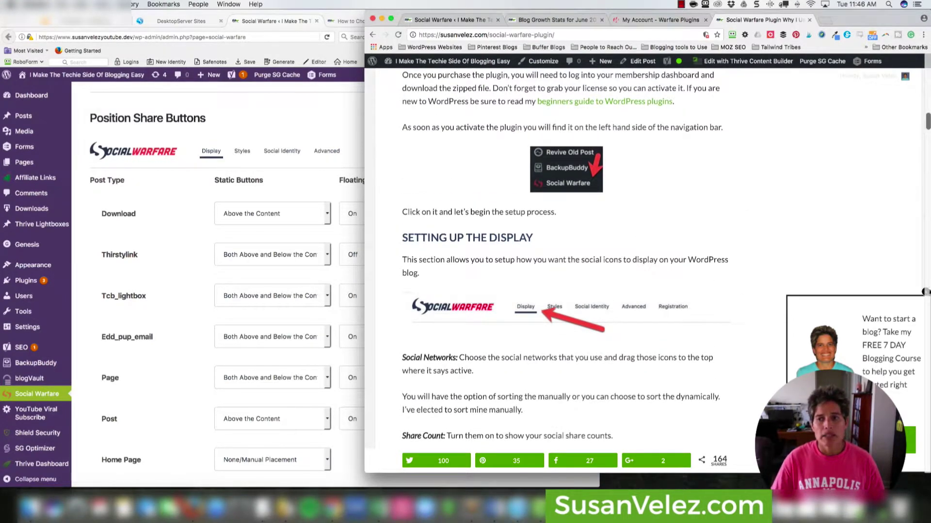
pyautogui.click(924, 292)
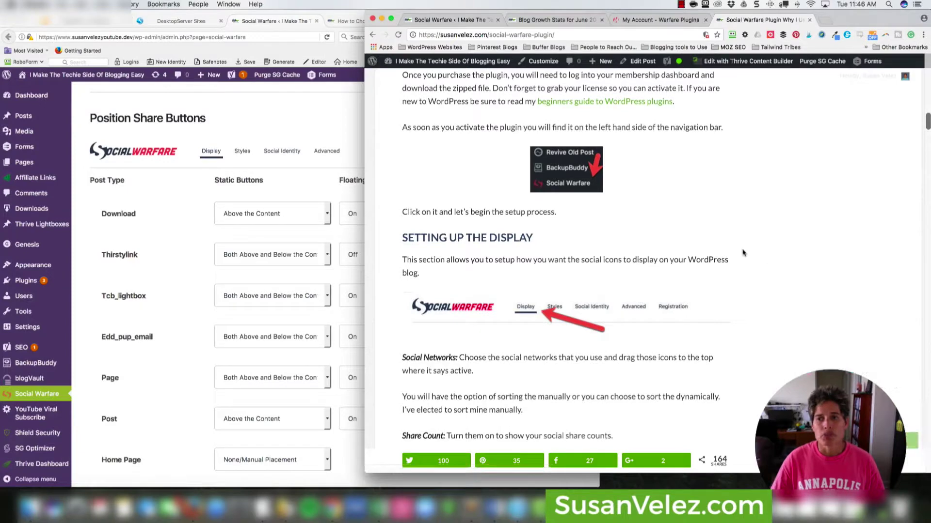
# Review the settings showing Download buttons Above the Content and Total Counts off.
pyautogui.click(316, 148)
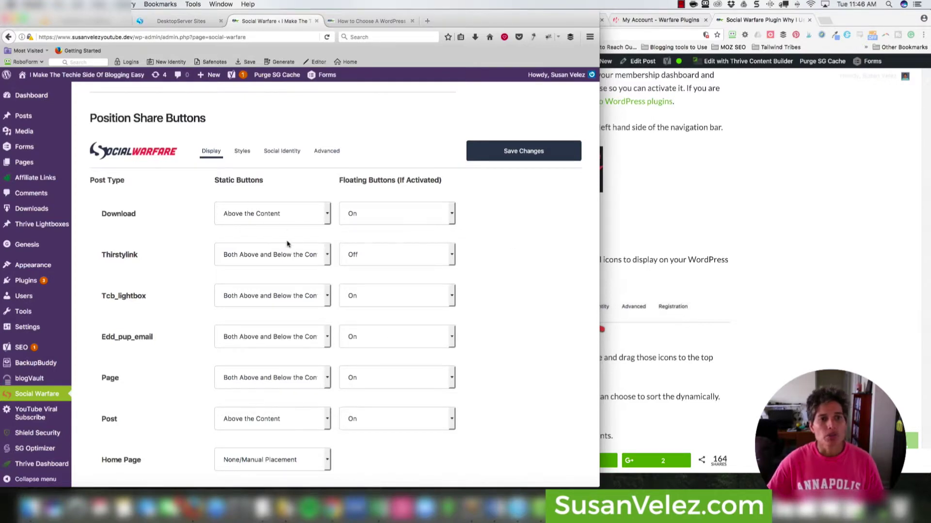
pyautogui.scroll(-3, 287, 243)
pyautogui.scroll(2, 242, 176)
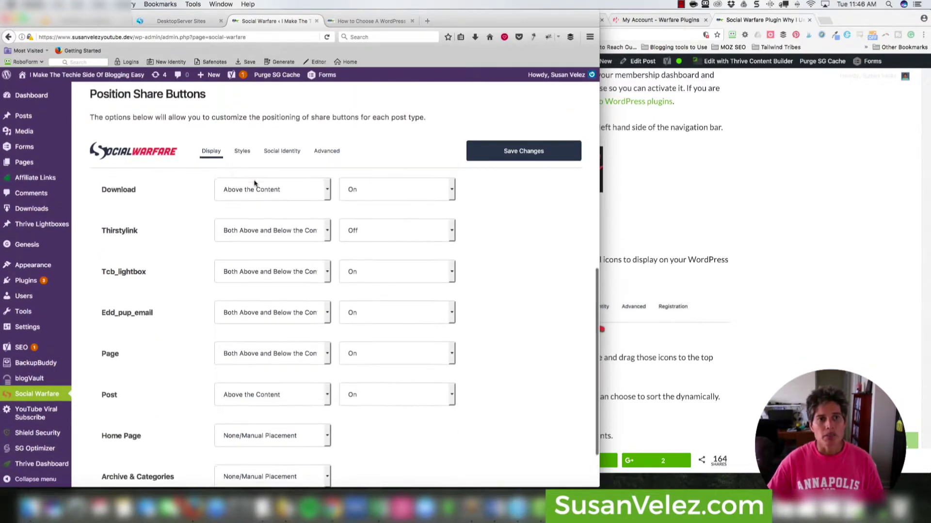
pyautogui.scroll(-3, 275, 301)
pyautogui.scroll(15, 275, 302)
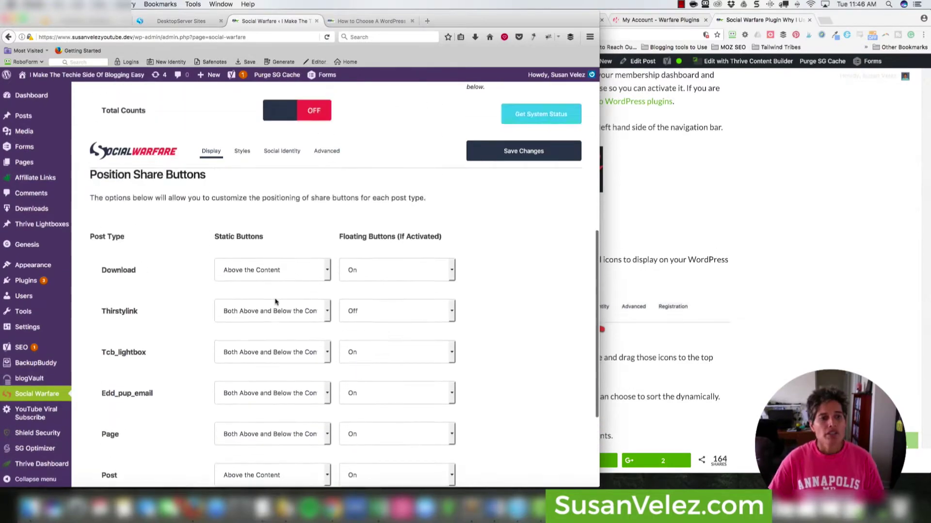
# In the Styles tab, keep the Float Position at 'On the left side', then view the post.
pyautogui.click(237, 156)
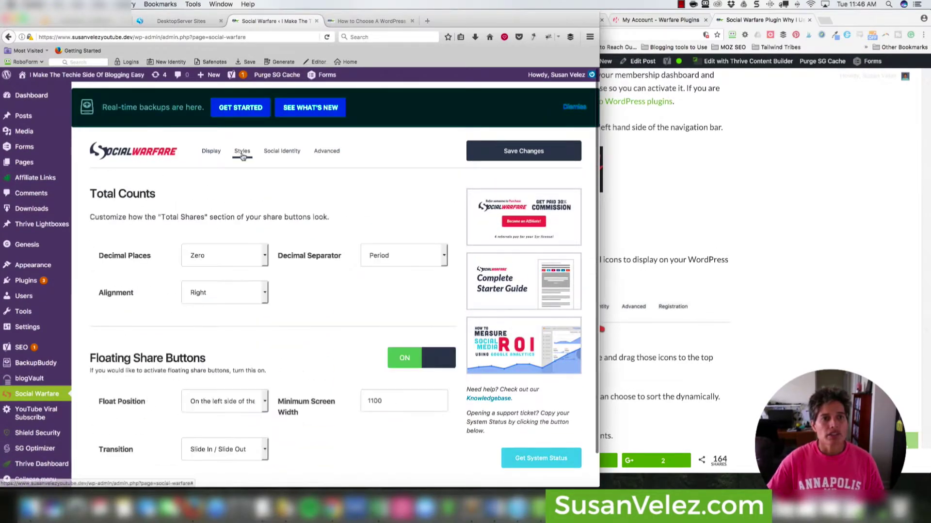
pyautogui.scroll(-2, 321, 249)
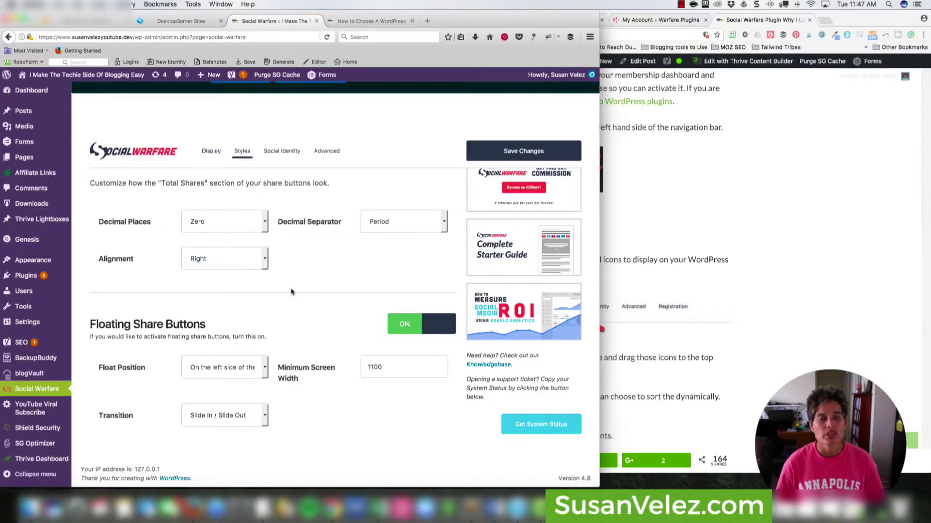
pyautogui.click(265, 371)
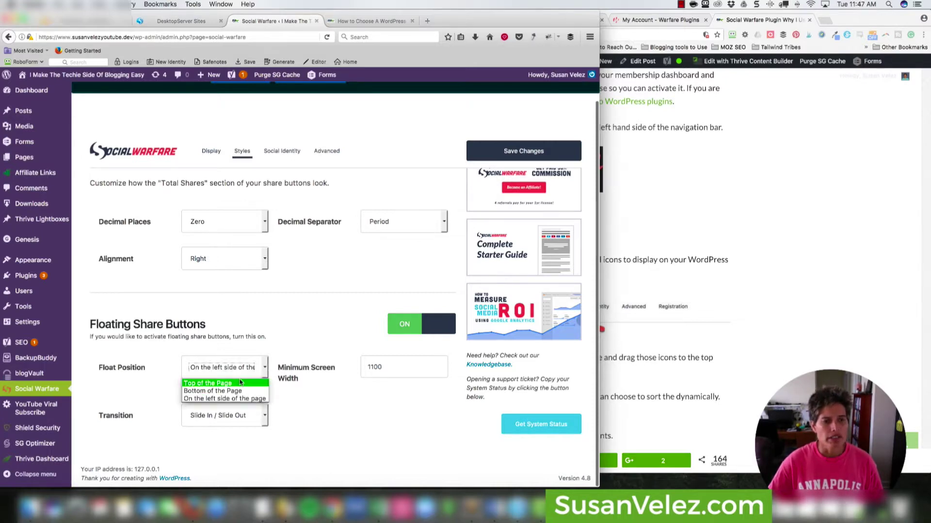
pyautogui.click(214, 400)
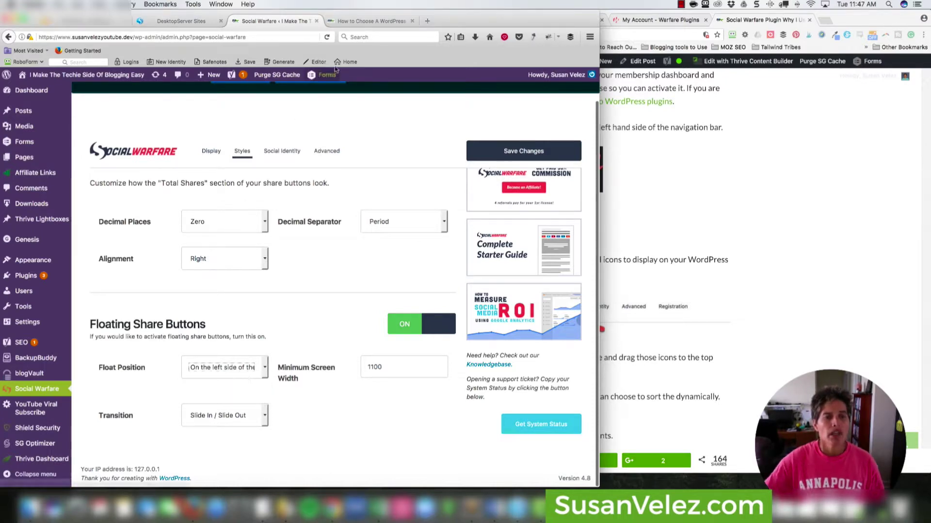
pyautogui.click(372, 21)
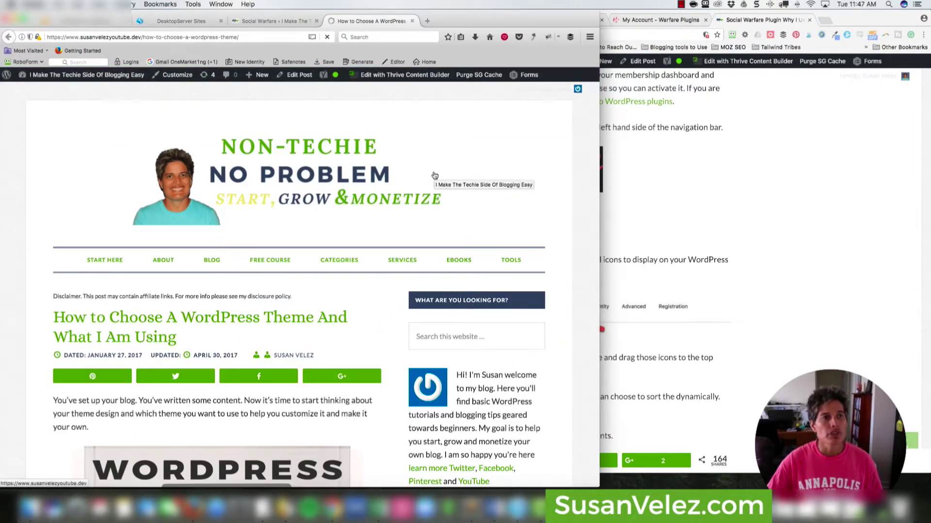
# Scroll the live post to watch the floating share bar on the left, then return to Styles.
pyautogui.scroll(-5, 435, 175)
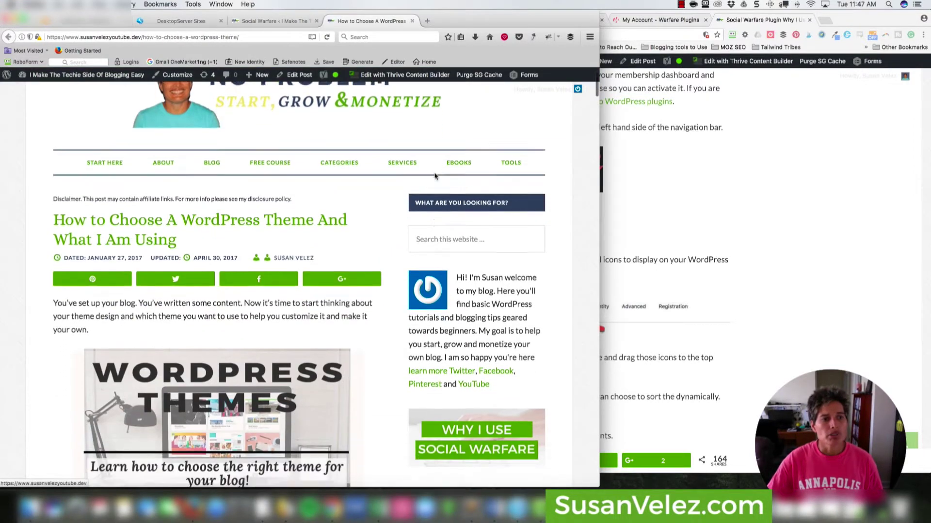
pyautogui.scroll(-3, 435, 176)
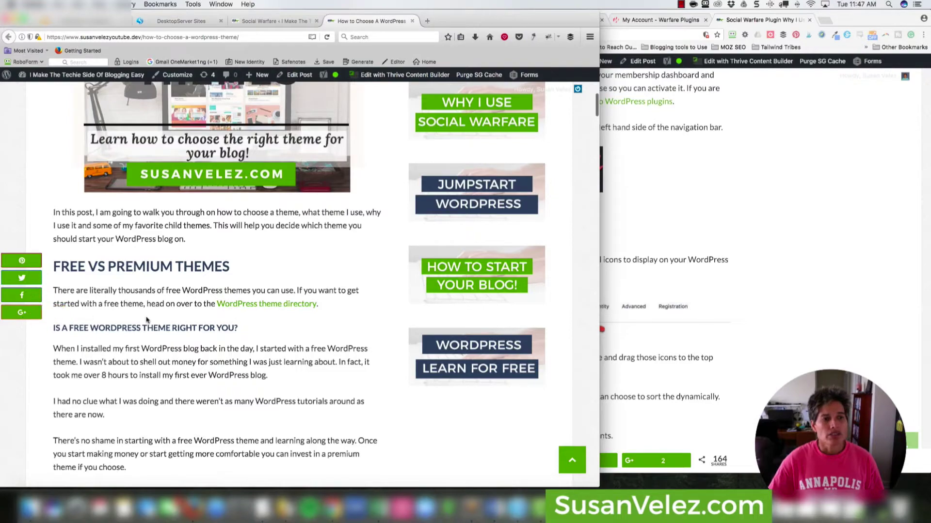
pyautogui.scroll(10, 145, 320)
pyautogui.scroll(-7, 76, 323)
pyautogui.scroll(-5, 76, 322)
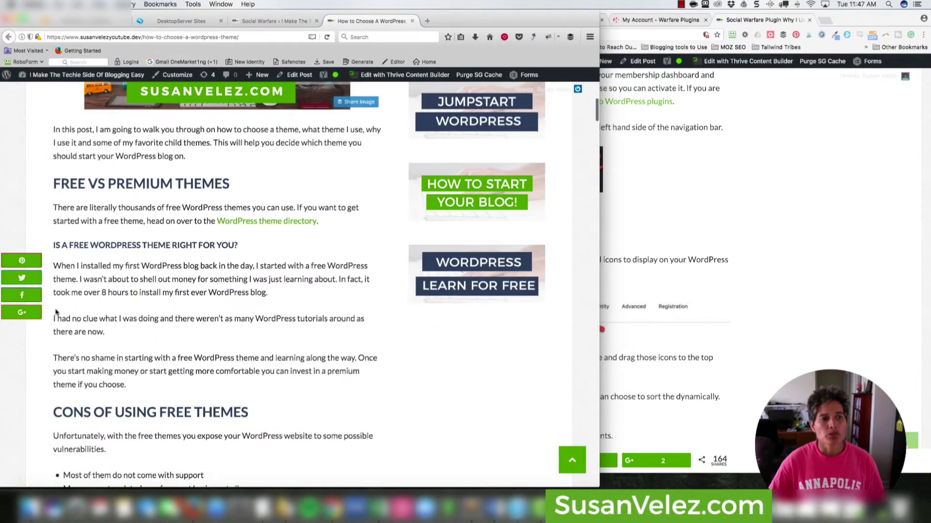
pyautogui.click(257, 20)
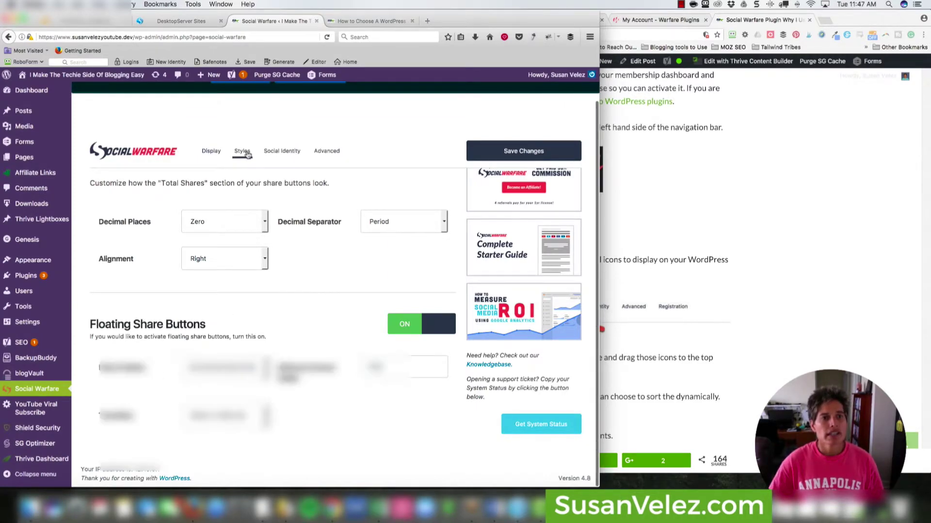
# Check the Social Identity usernames, then review Frame Buster, Caching Method and Full Content under Advanced.
pyautogui.click(285, 154)
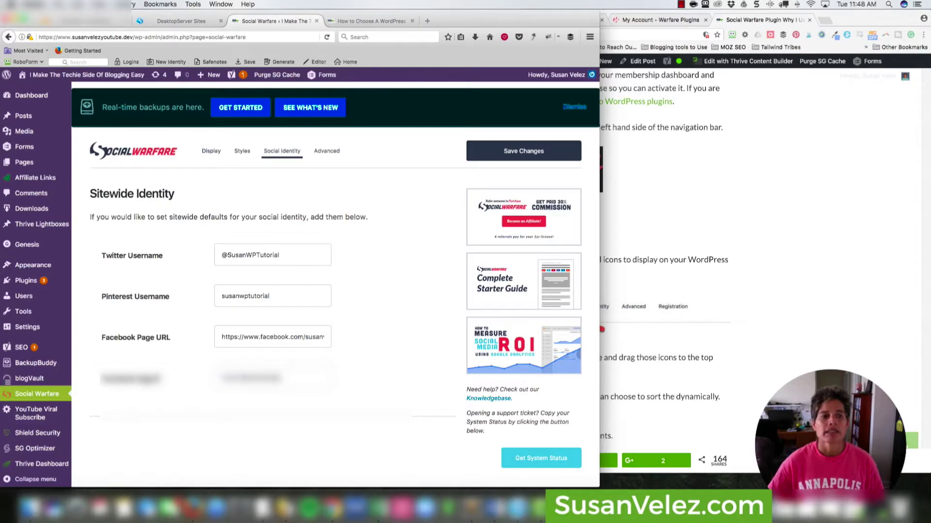
pyautogui.click(327, 151)
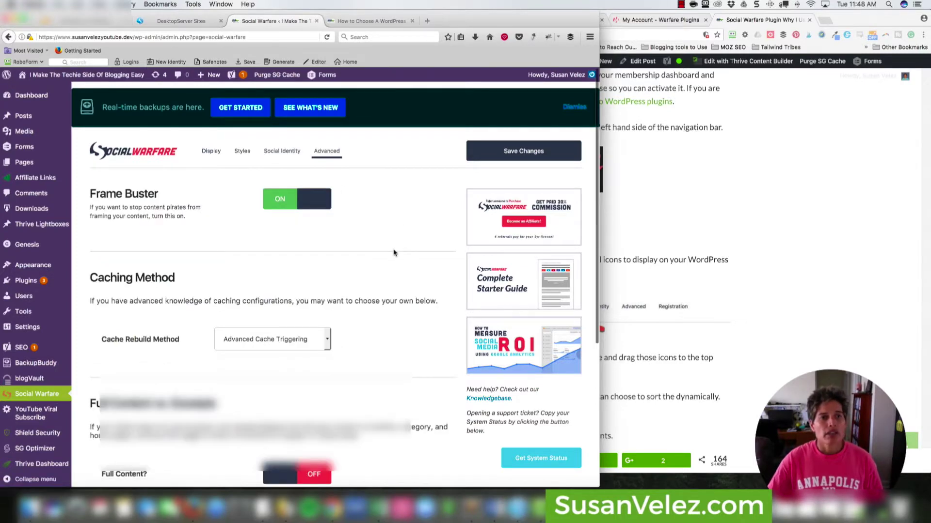
pyautogui.scroll(-5, 192, 235)
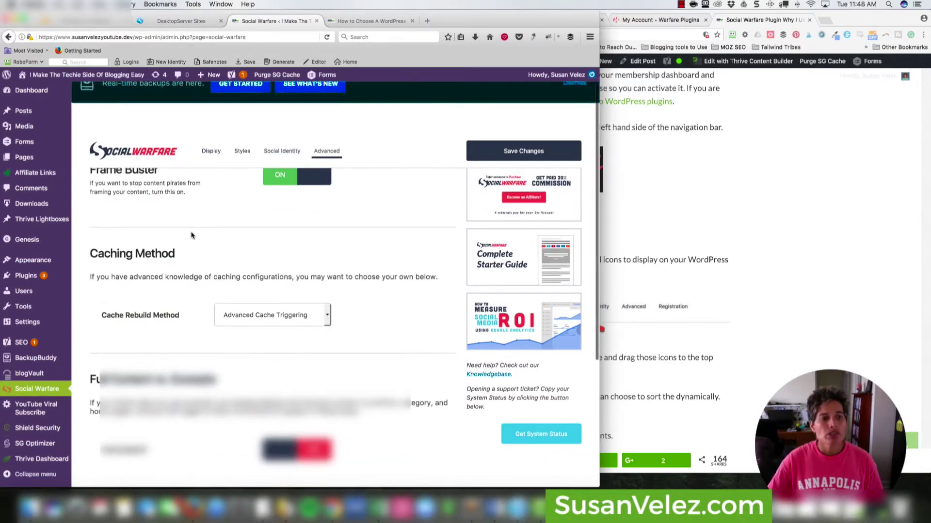
pyautogui.scroll(5, 191, 234)
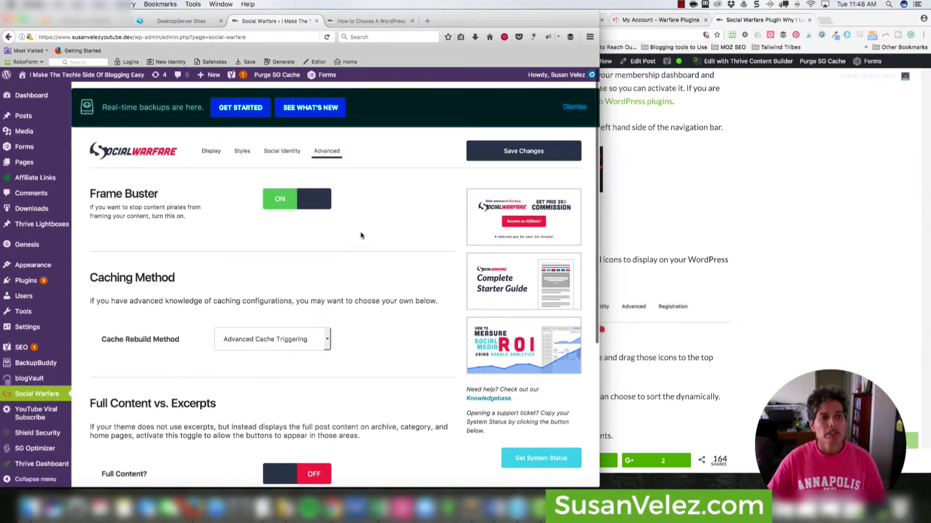
pyautogui.scroll(-2, 270, 253)
pyautogui.scroll(-6, 234, 252)
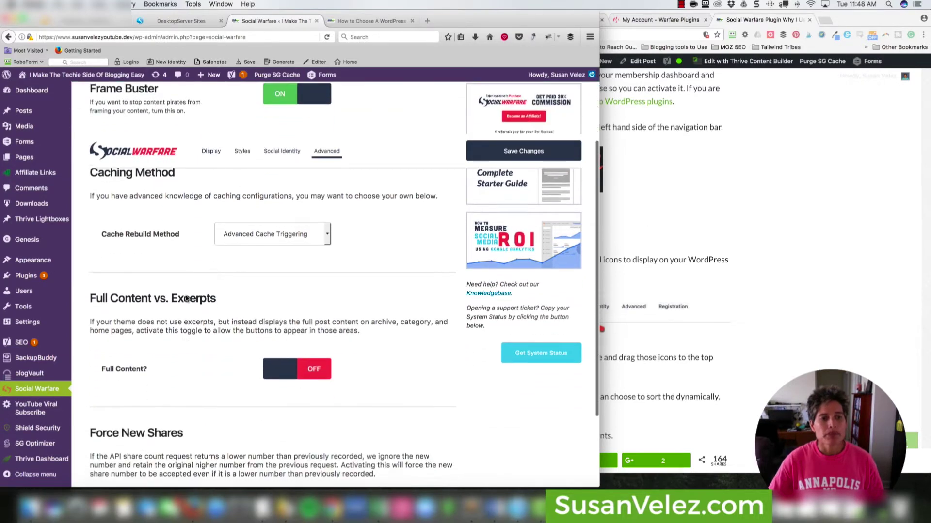
pyautogui.scroll(8, 186, 298)
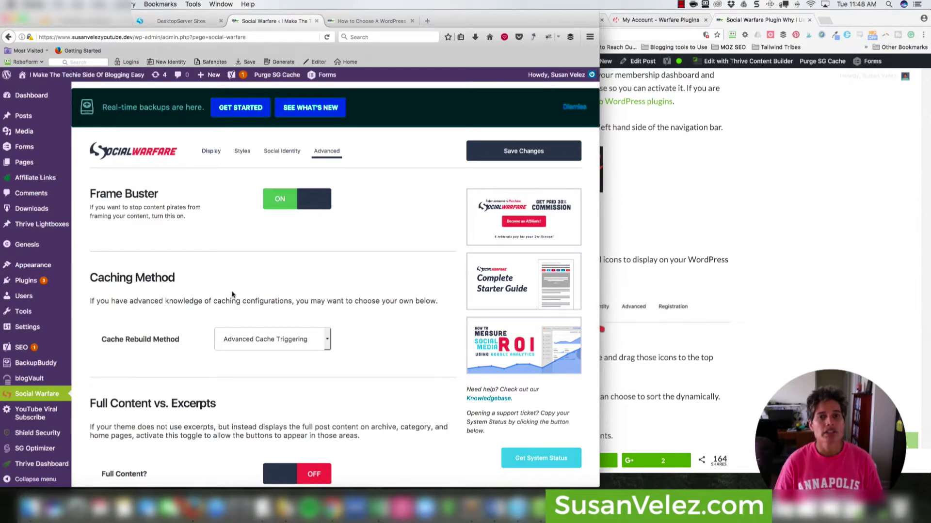
# Save the Social Warfare settings and check the share buttons at the top of the live post.
pyautogui.click(512, 156)
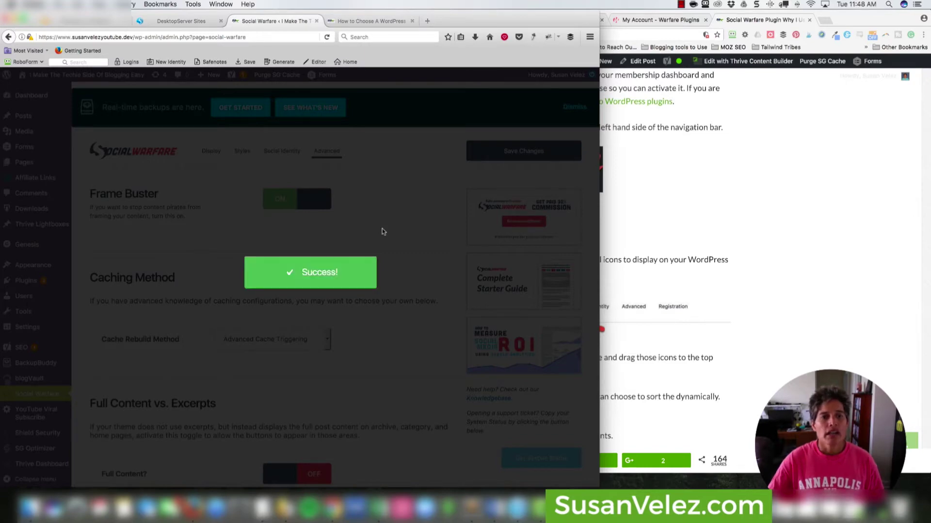
pyautogui.hotkey('ctrl', 'Tab')
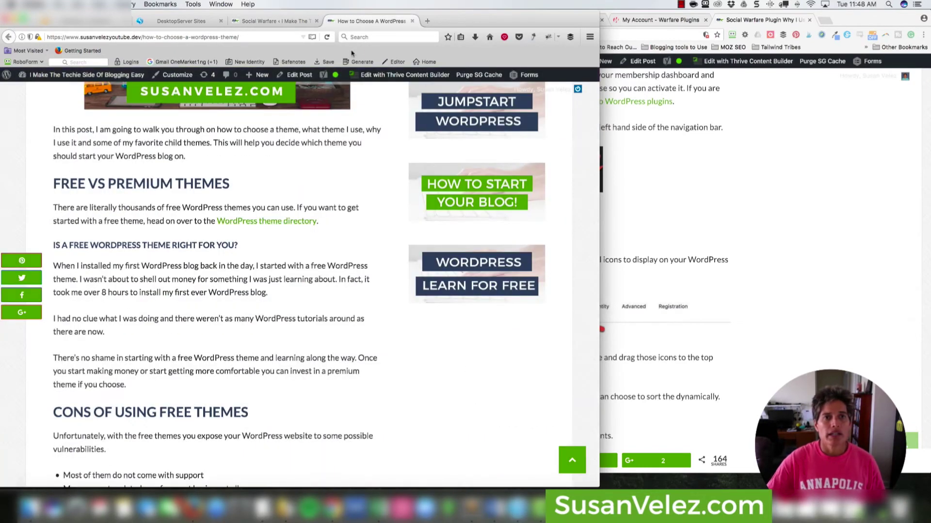
pyautogui.scroll(8, 394, 218)
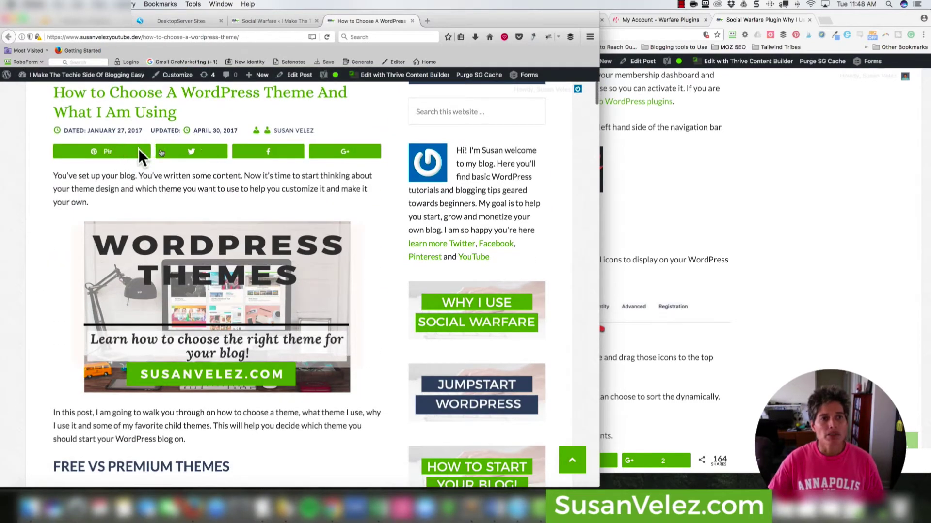
# Glance at the setup article, then return to the Social Warfare Advanced settings.
pyautogui.click(803, 322)
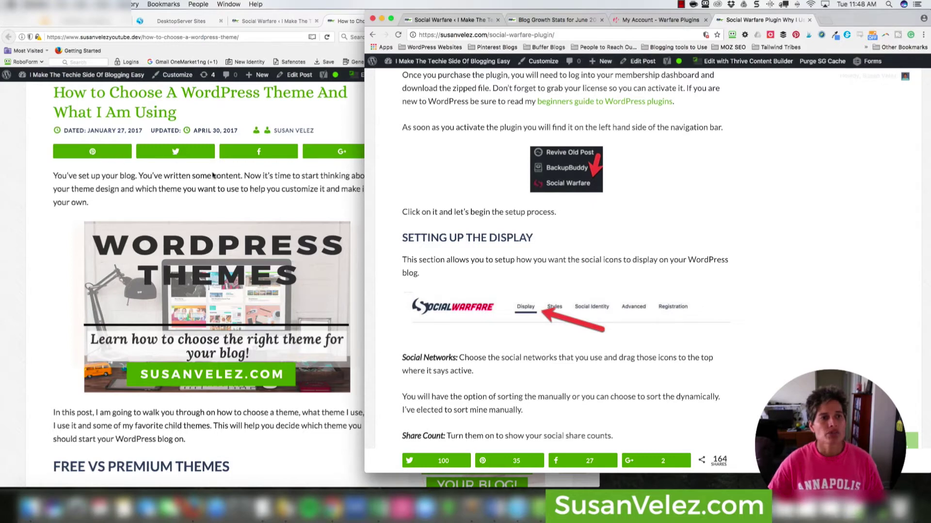
pyautogui.click(227, 173)
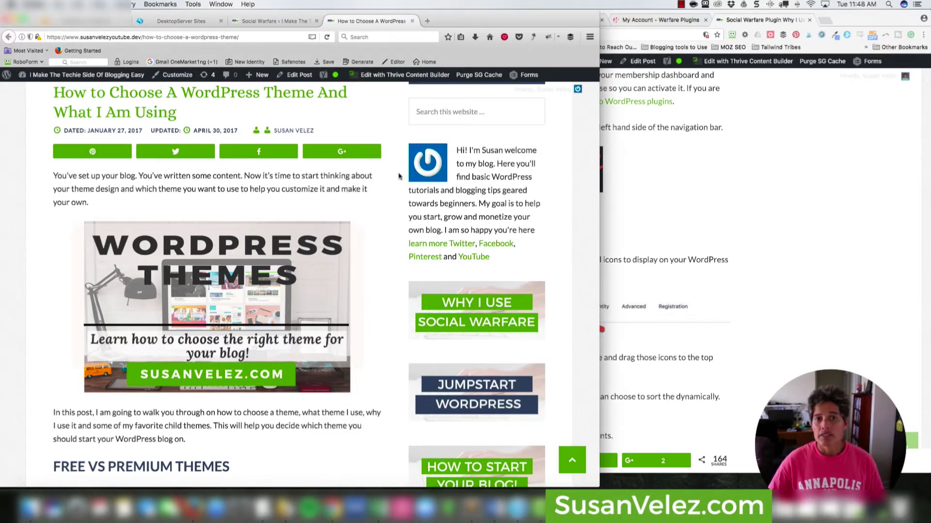
pyautogui.click(274, 21)
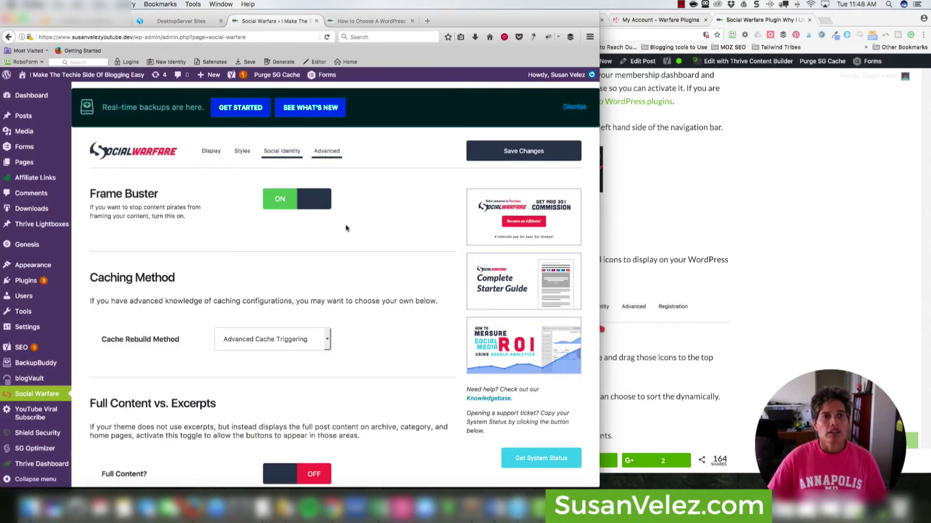
# Scroll through the Social Warfare setup article, then bring the live blog post back up.
pyautogui.click(797, 160)
pyautogui.scroll(-5, 756, 300)
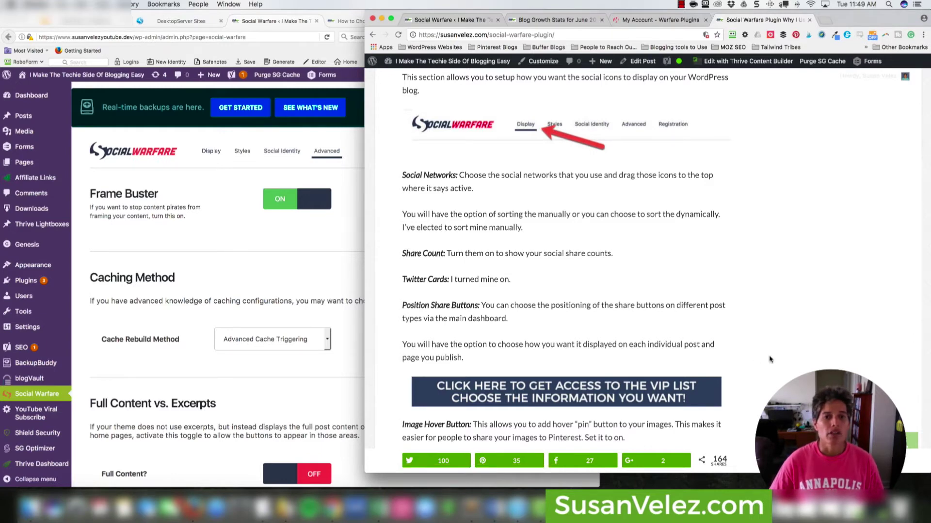
pyautogui.click(344, 21)
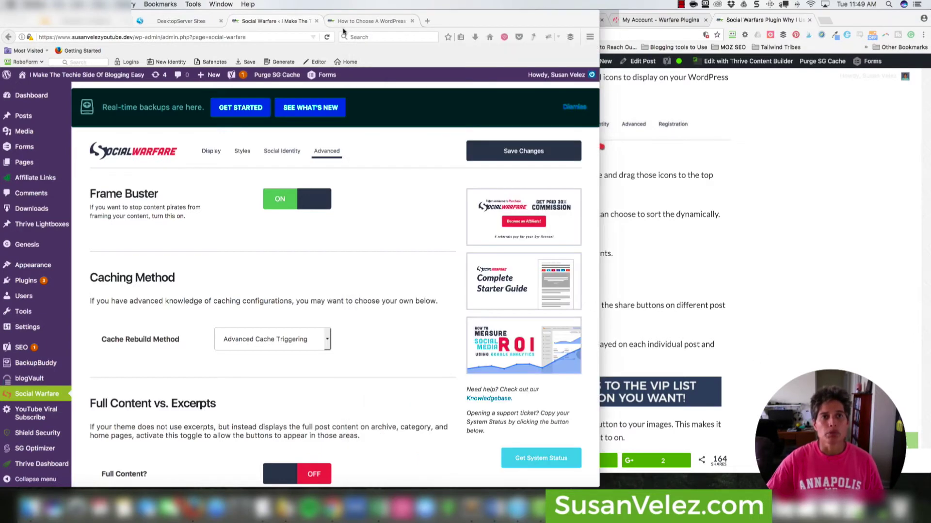